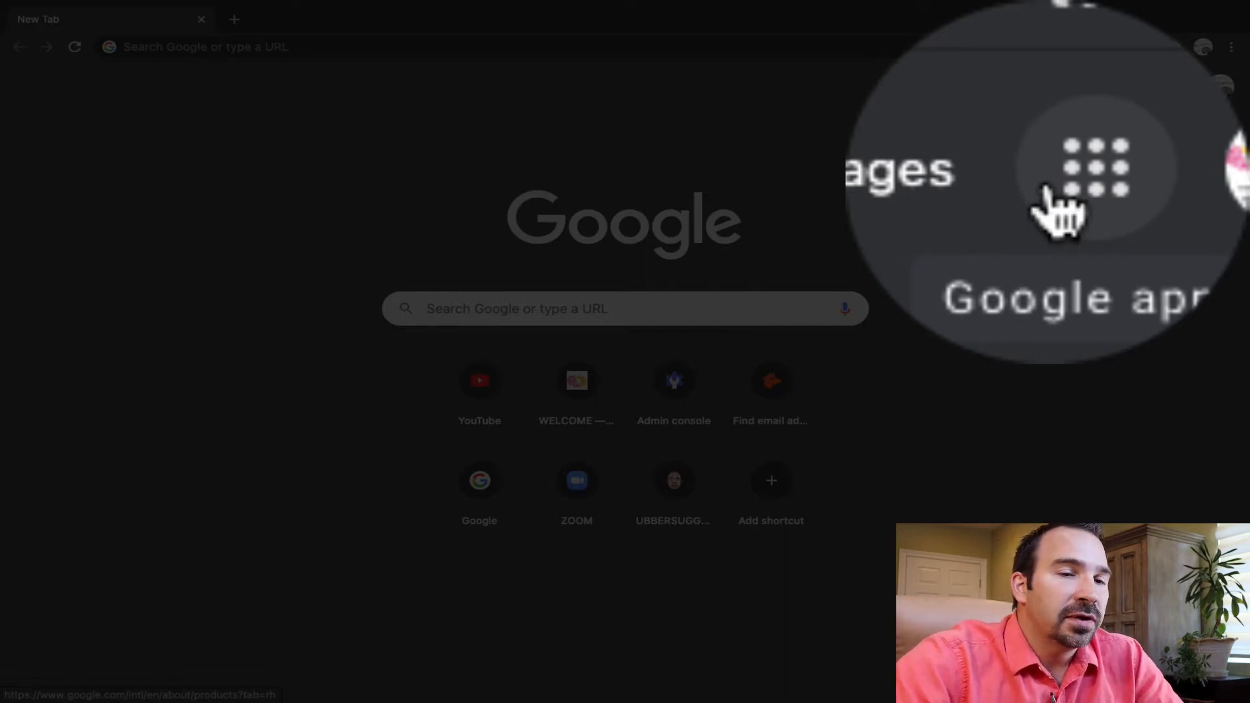
Open Google Keep from the list of Google apps
{"action": "left_click", "coordinate": [1181, 90]}
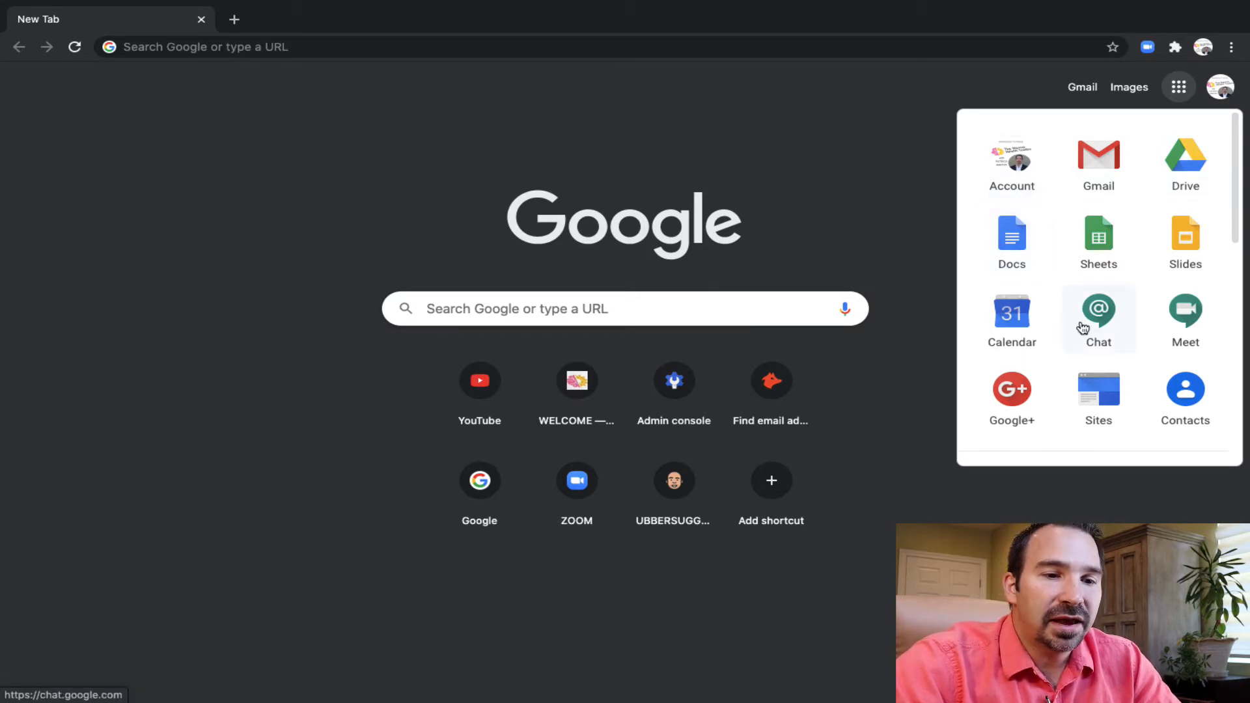
{"action": "scroll", "coordinate": [1082, 326], "scroll_direction": "down", "scroll_amount": 4}
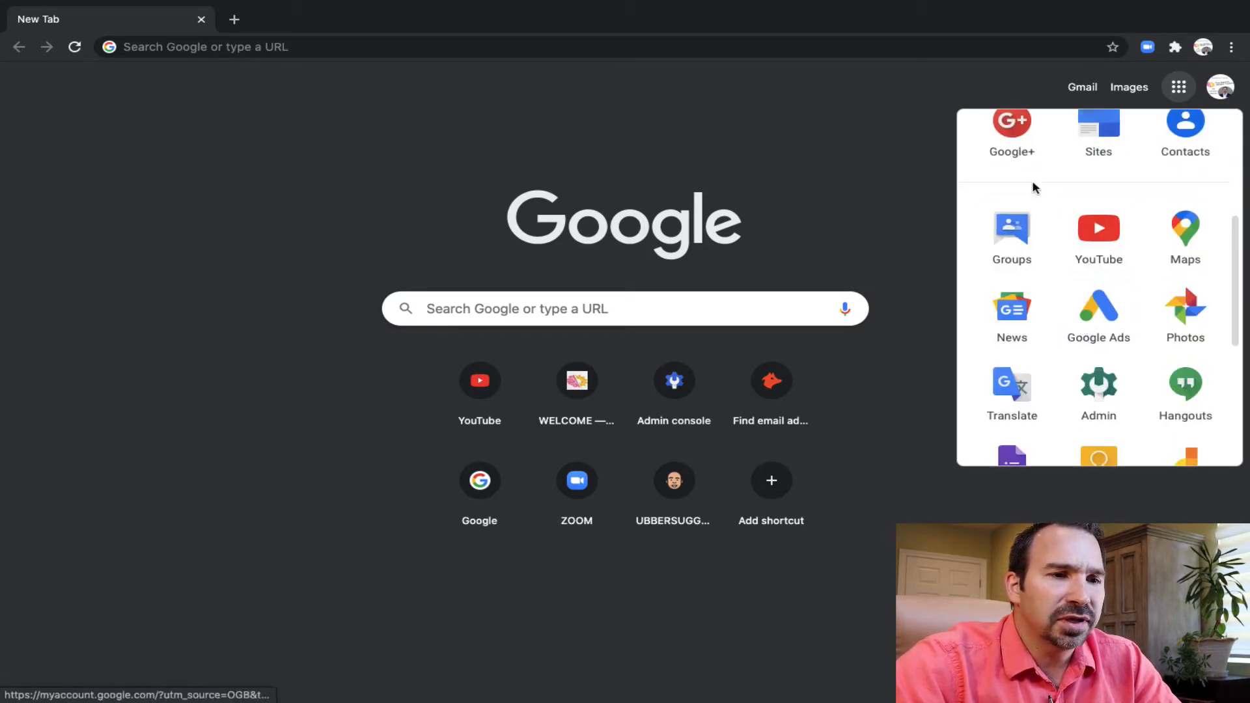
{"action": "scroll", "coordinate": [1129, 198], "scroll_direction": "down", "scroll_amount": 1}
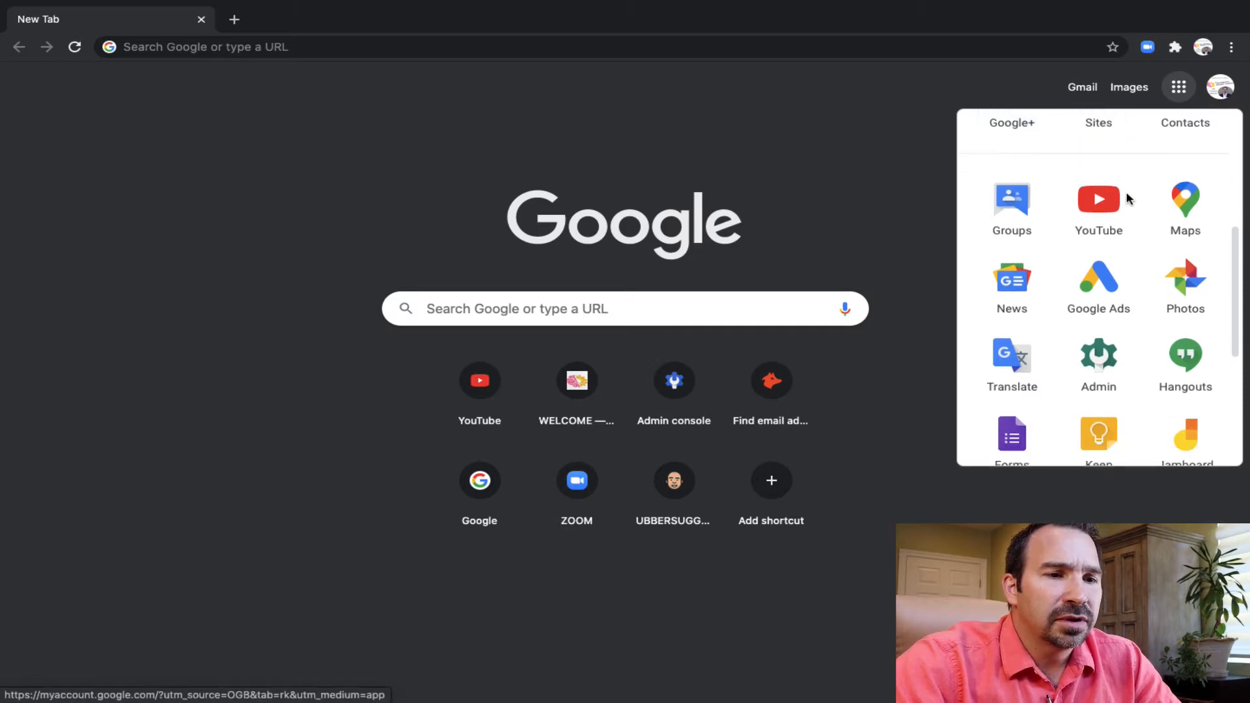
{"action": "scroll", "coordinate": [1136, 174], "scroll_direction": "down", "scroll_amount": 1}
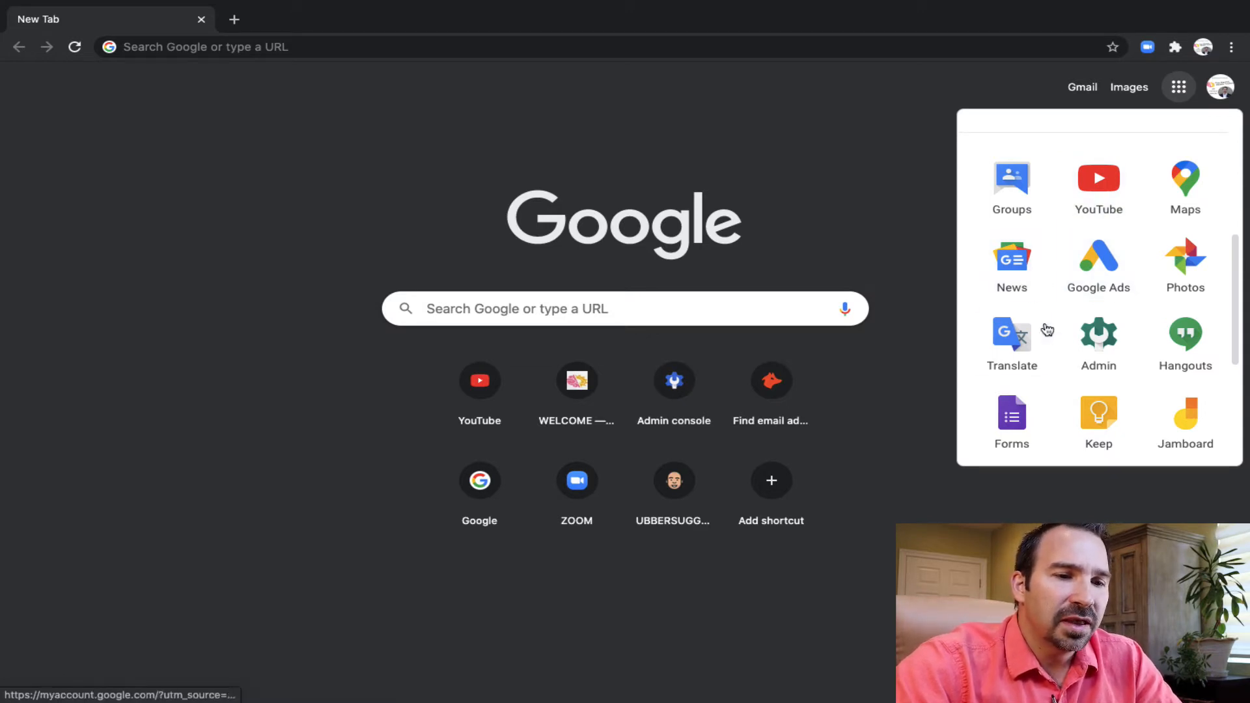
{"action": "scroll", "coordinate": [1098, 352], "scroll_direction": "down", "scroll_amount": 1}
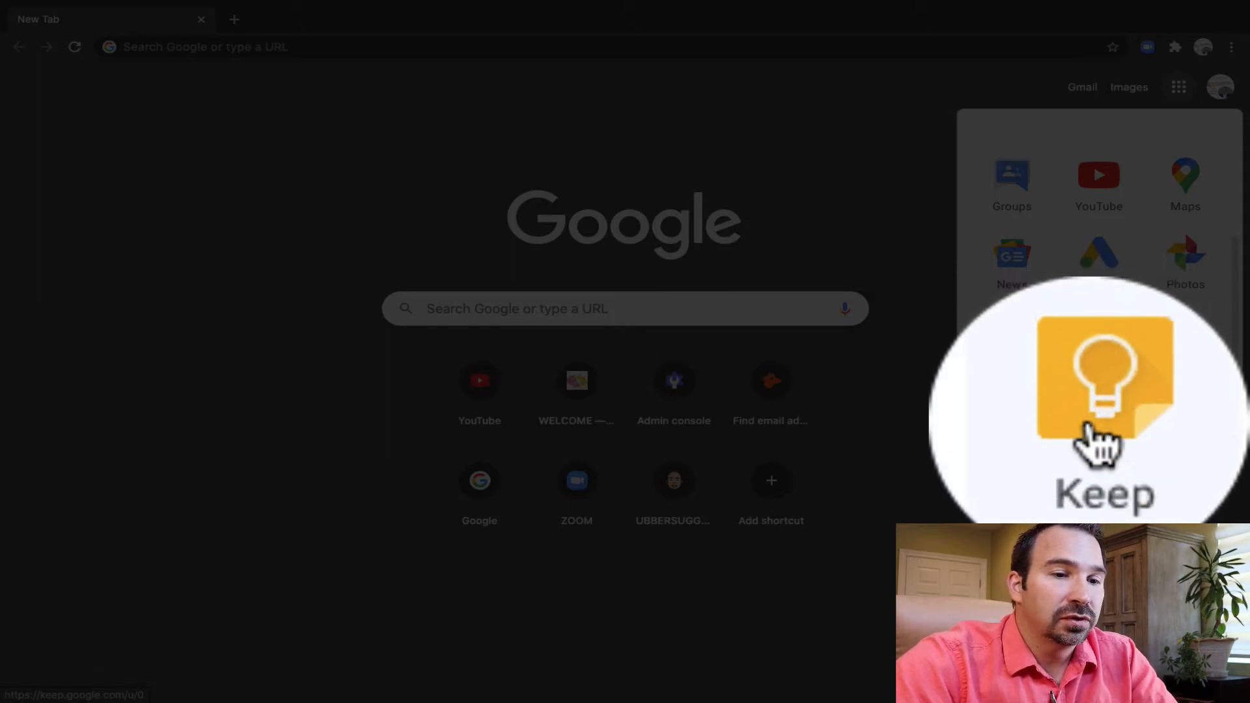
{"action": "left_click", "coordinate": [1097, 424]}
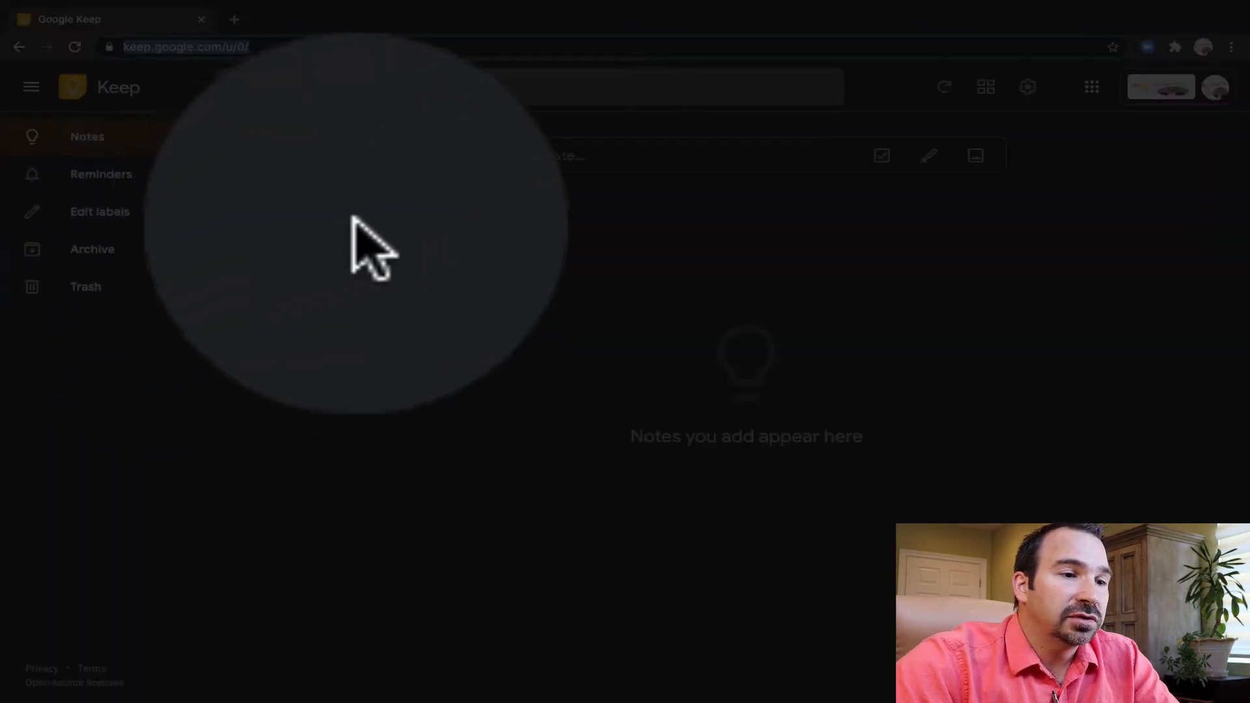
Start a new note and title it "TO DOs: Personal"
{"action": "left_click", "coordinate": [644, 190]}
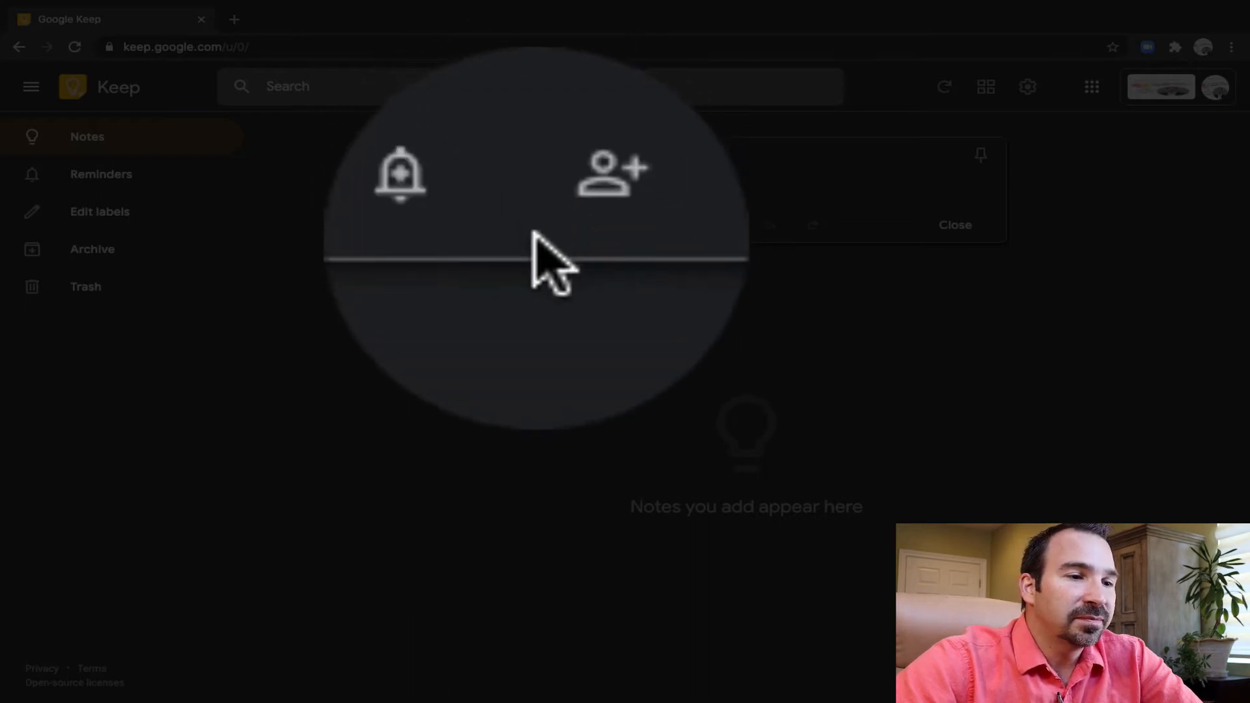
{"action": "mouse_move", "coordinate": [590, 225]}
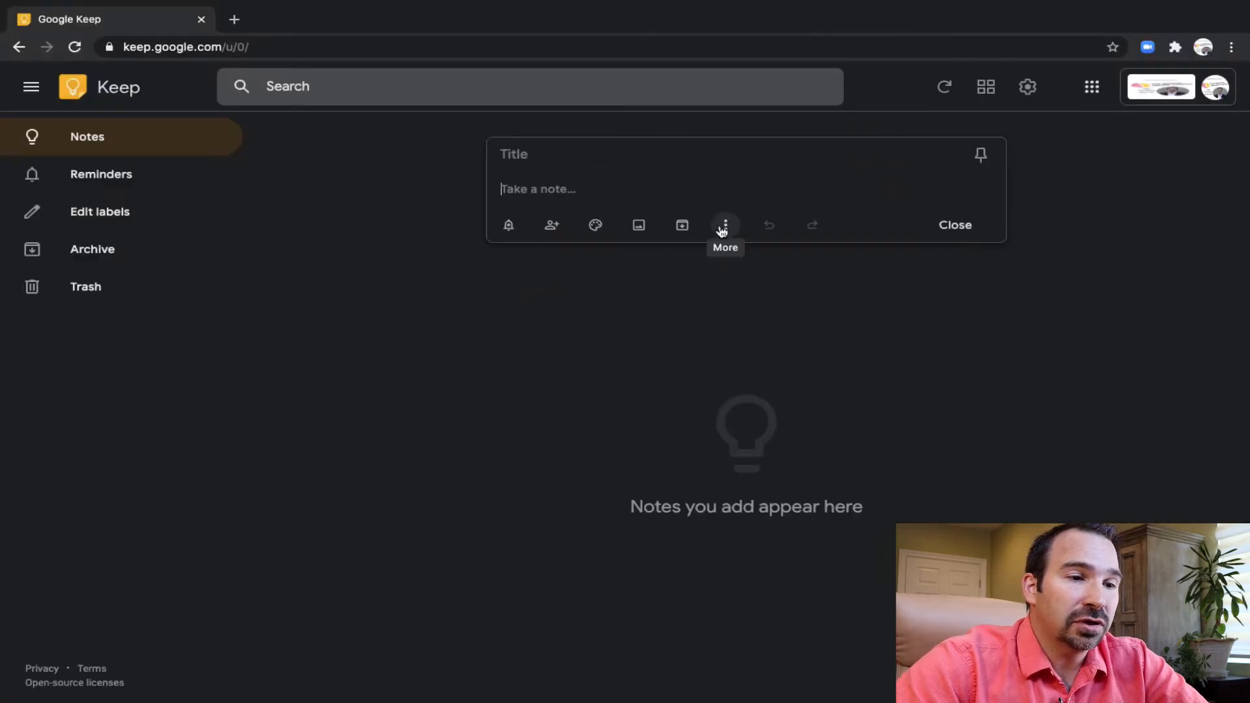
{"action": "left_click", "coordinate": [724, 228]}
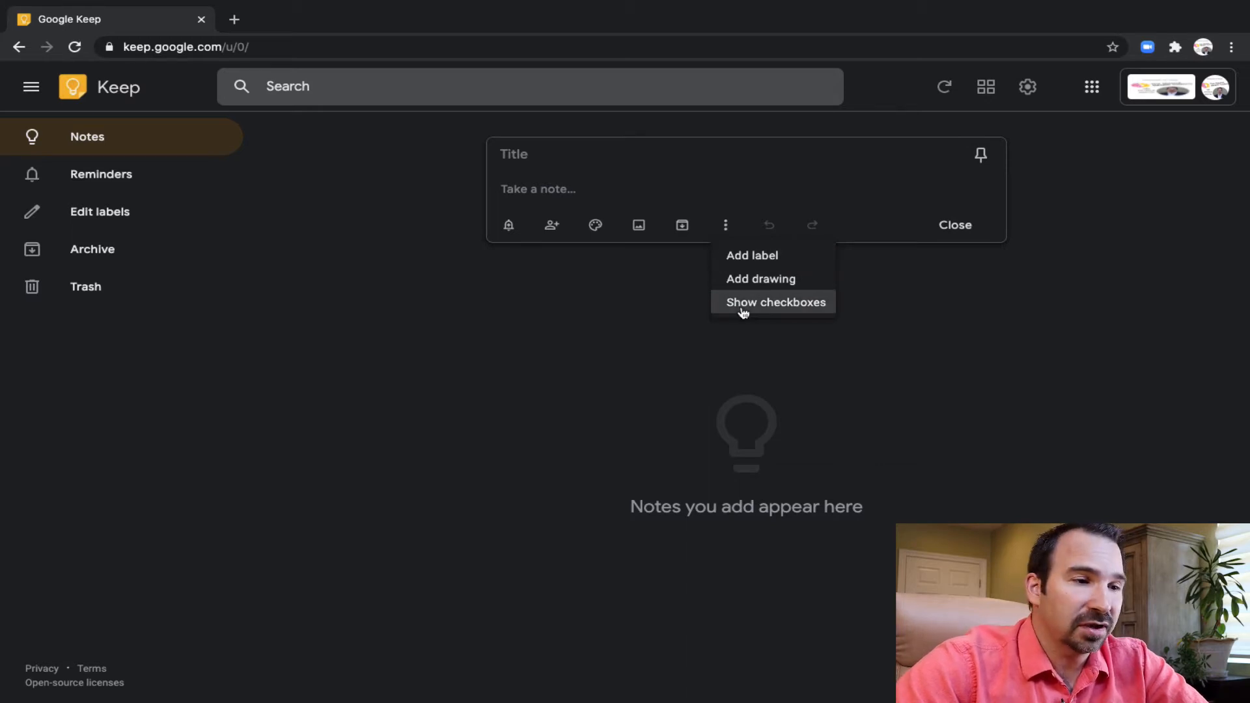
{"action": "left_click", "coordinate": [543, 163]}
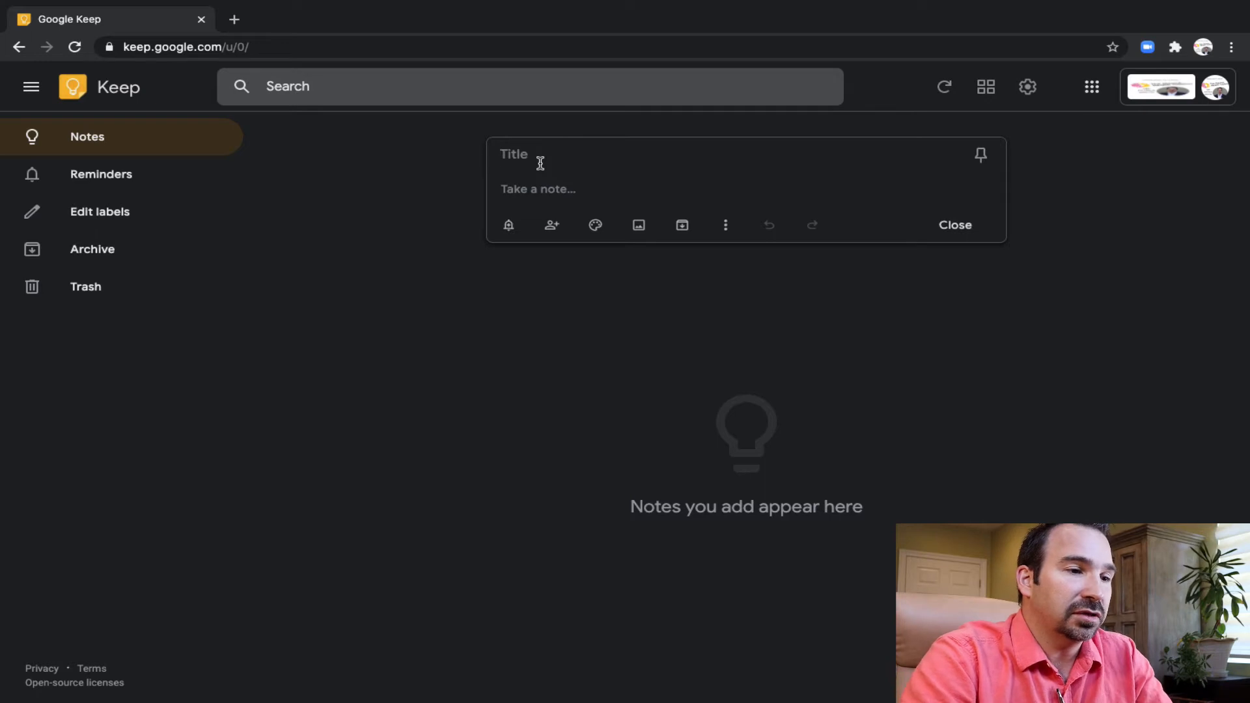
{"action": "type", "text": "TO D"}
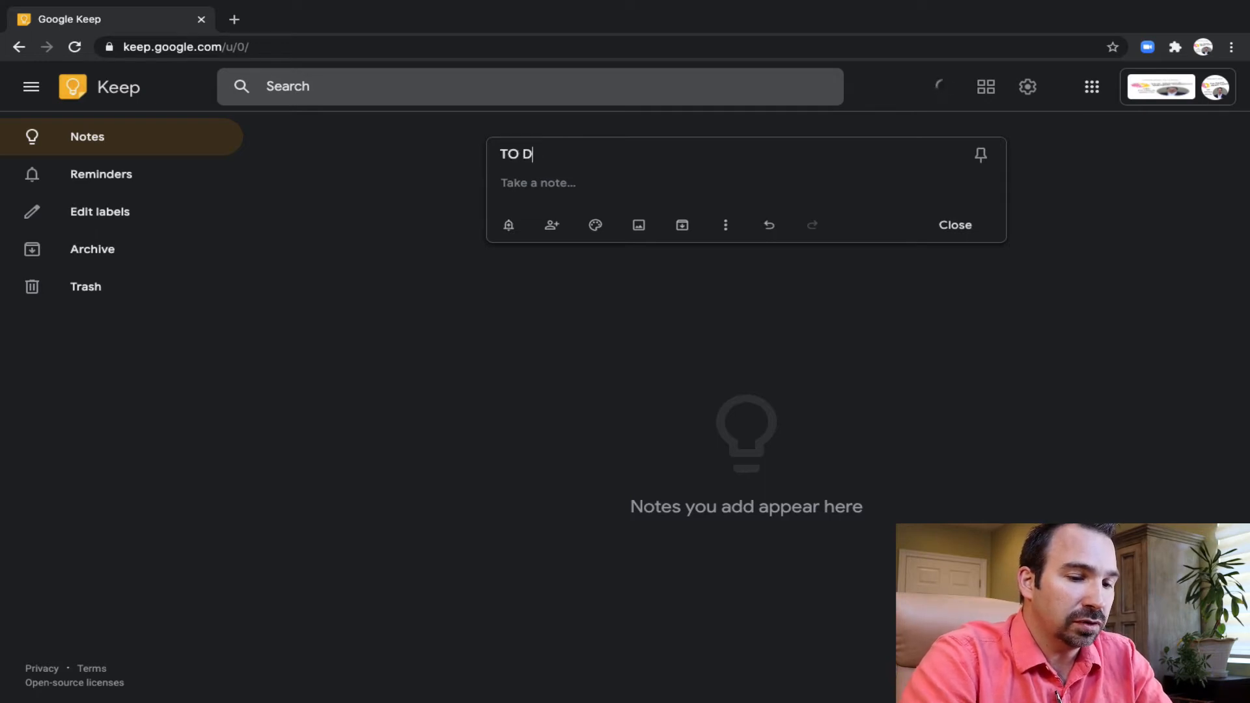
{"action": "type", "text": "O"}
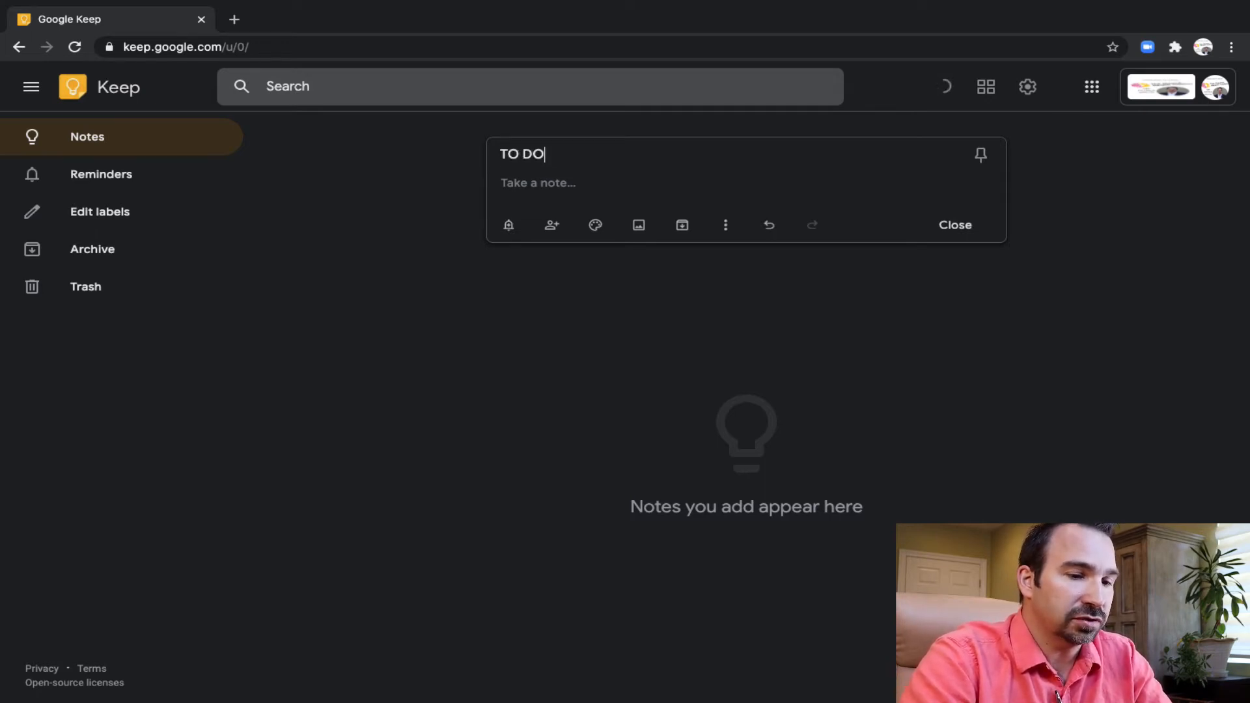
{"action": "type", "text": "s: "}
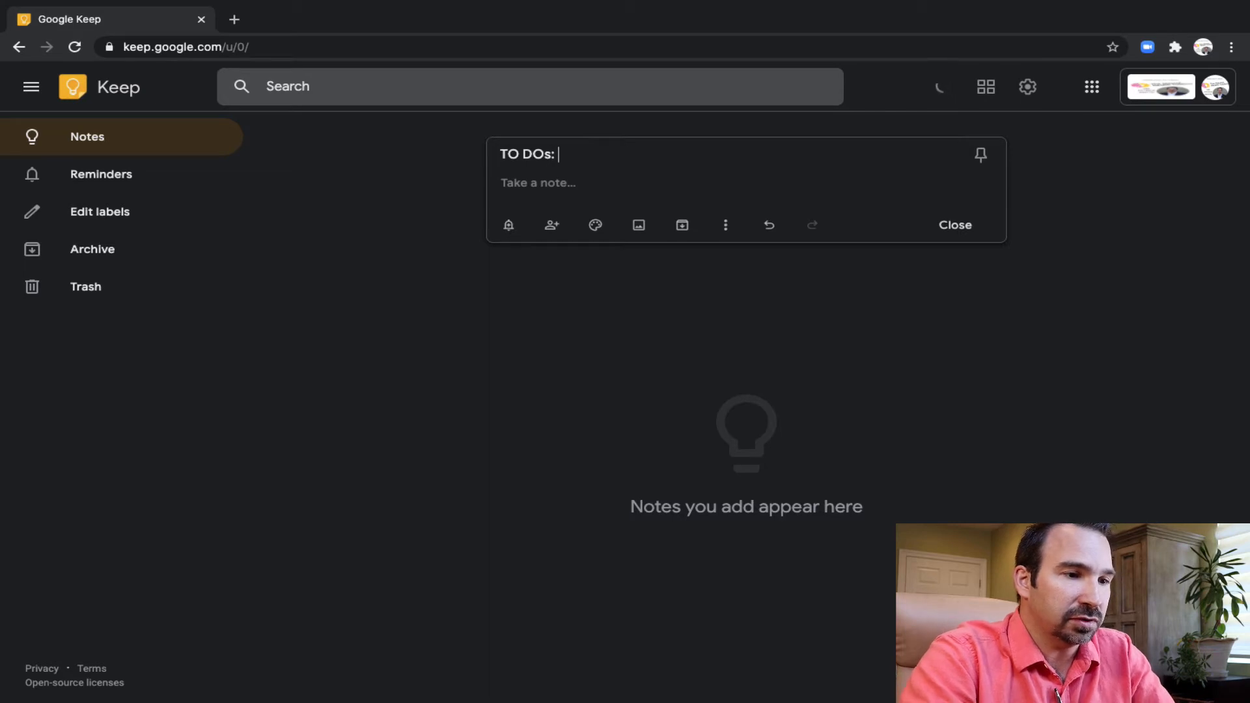
{"action": "type", "text": "Personal"}
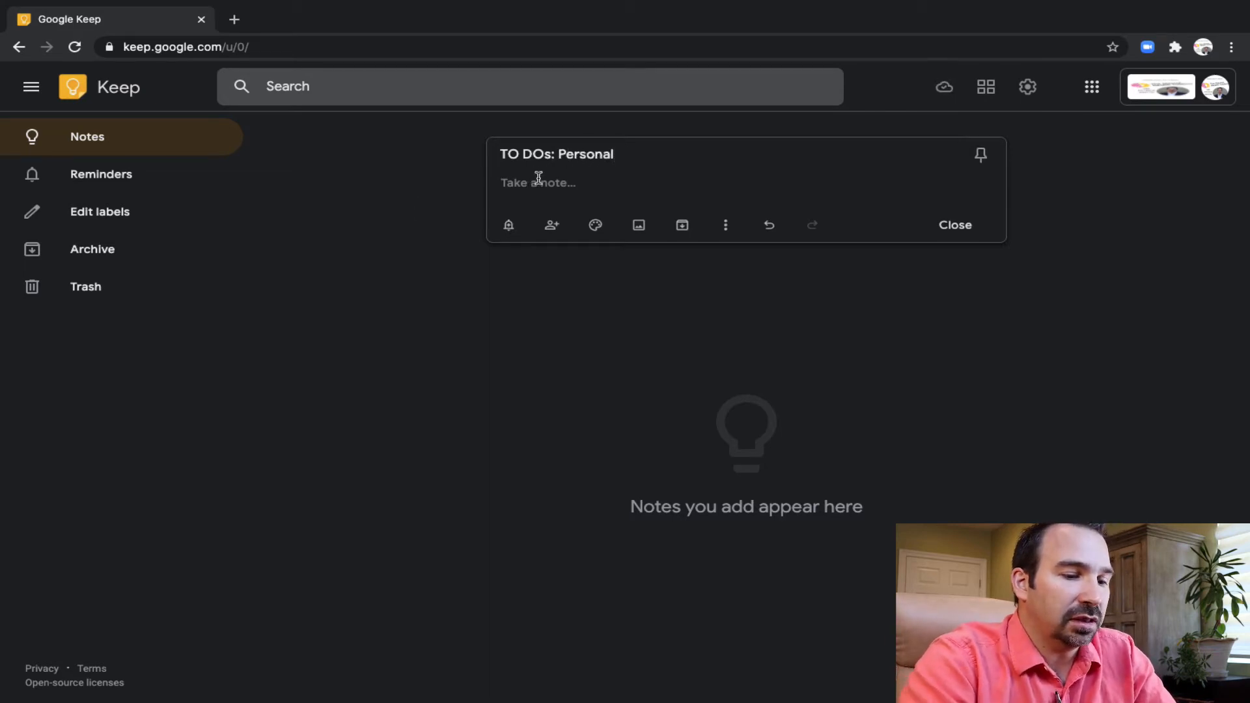
Enter "laundy", "dishes", "fix the door" and "bath the dog" as separate lines in the note body
{"action": "type", "text": "au"}
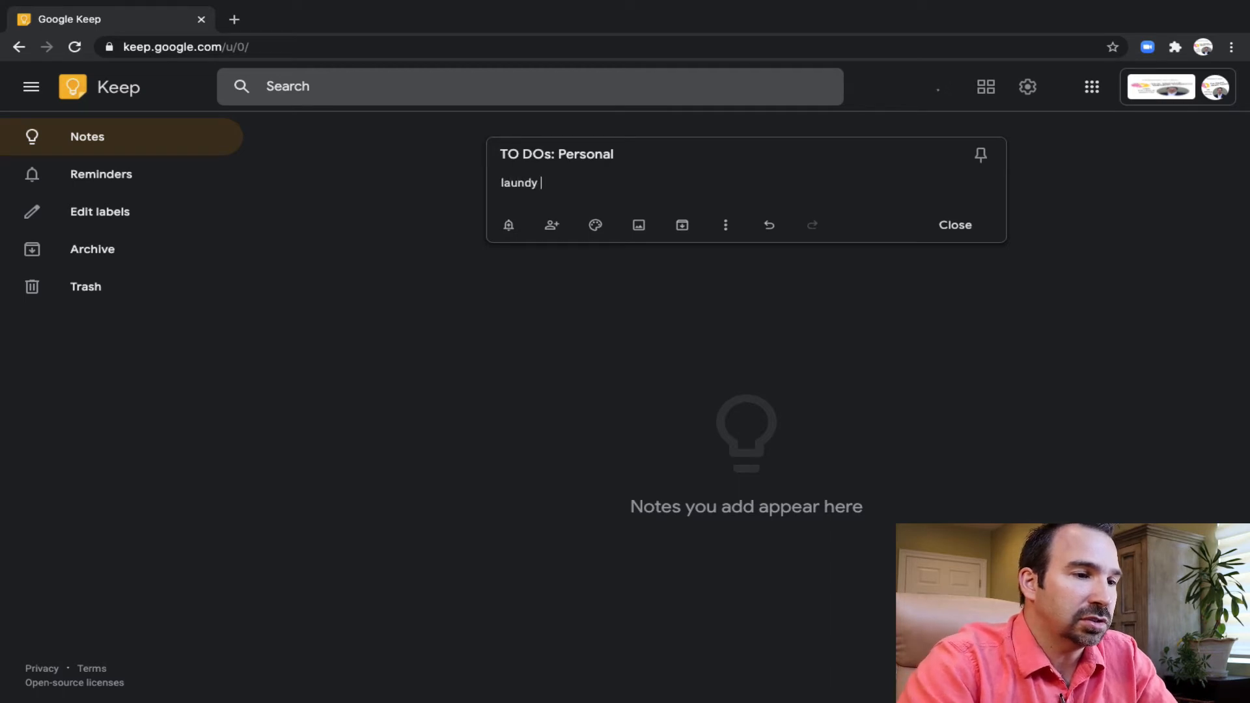
{"action": "type", "text": "ndy"}
{"action": "key", "text": "Return"}
{"action": "type", "text": "dish"}
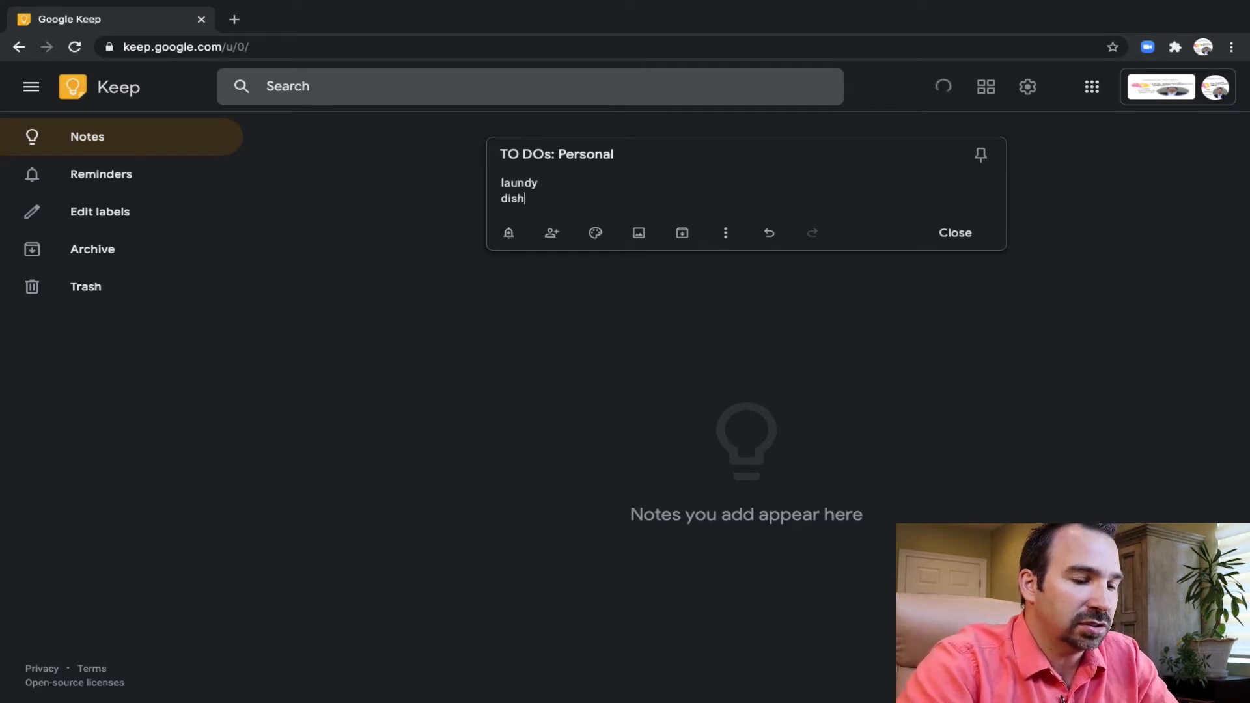
{"action": "type", "text": "es"}
{"action": "key", "text": "Return"}
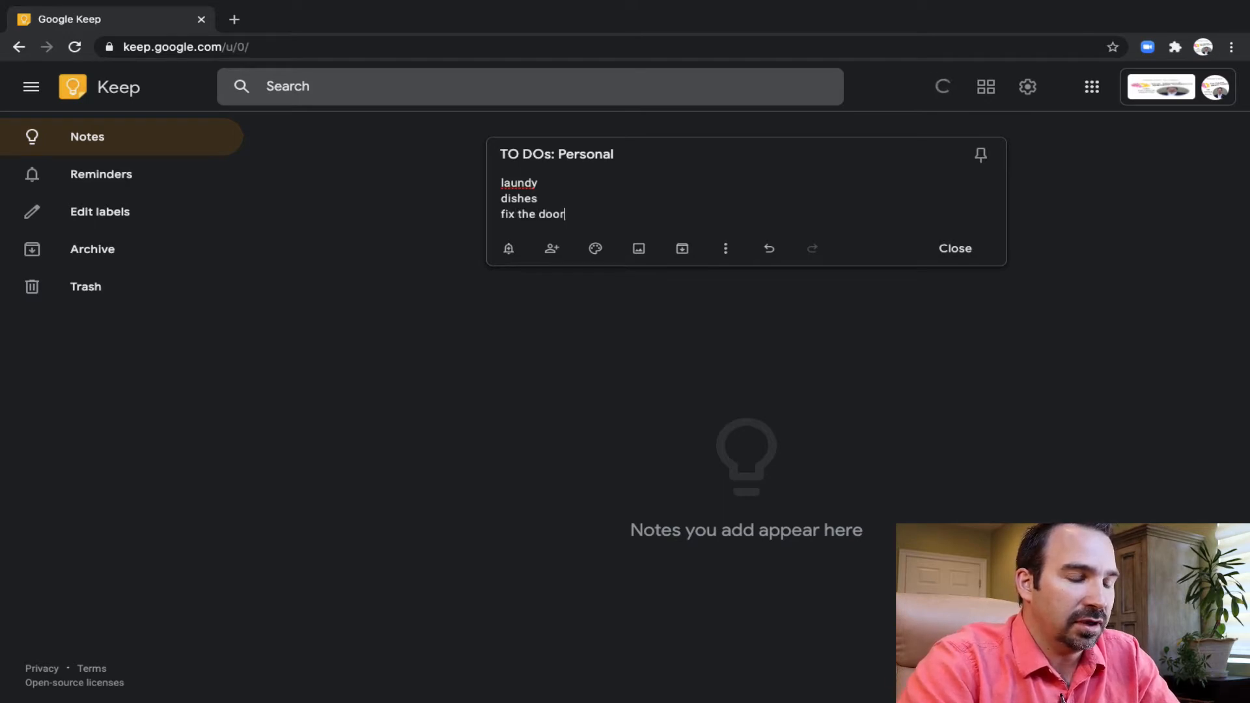
{"action": "type", "text": "fix the door"}
{"action": "key", "text": "Return"}
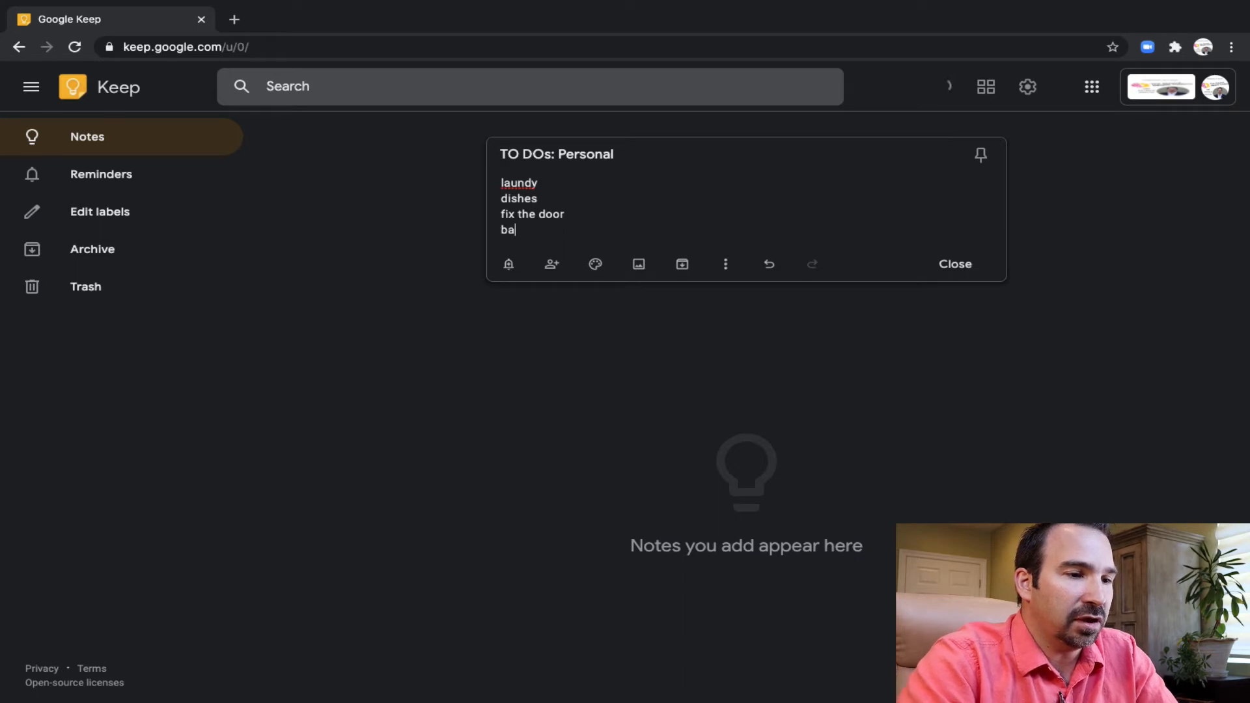
{"action": "type", "text": "bath the d"}
{"action": "type", "text": "og"}
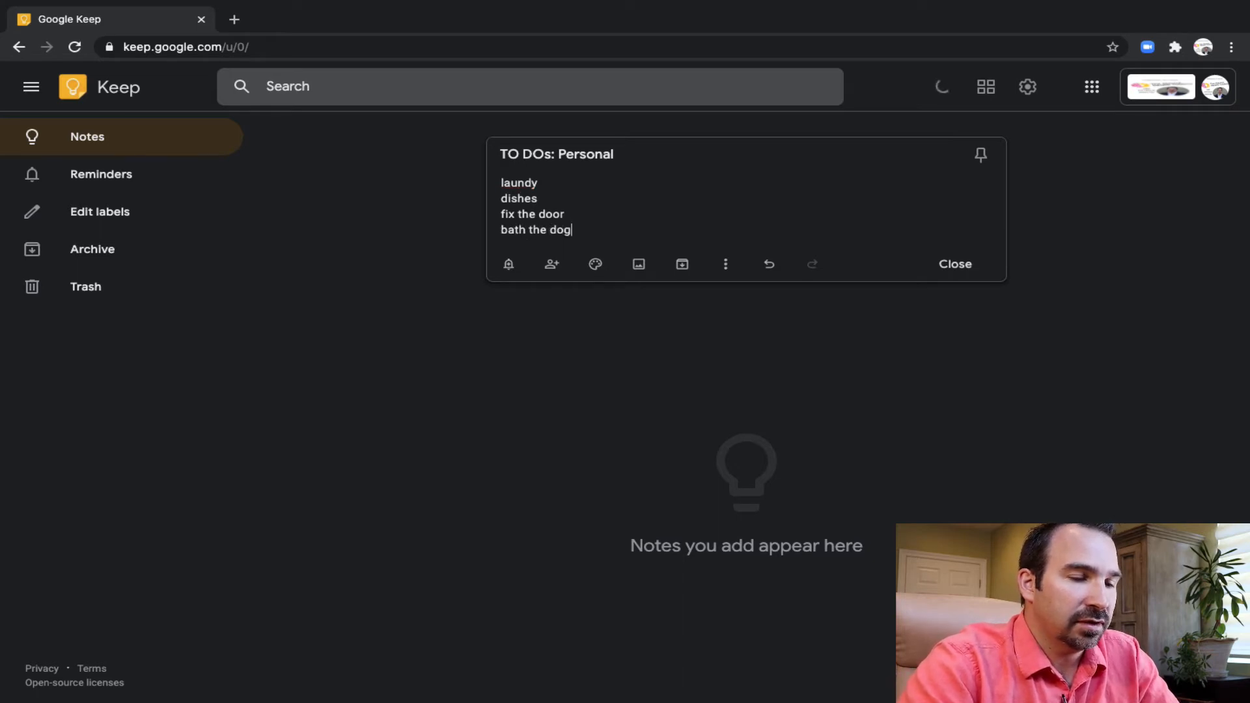
{"action": "key", "text": "Return"}
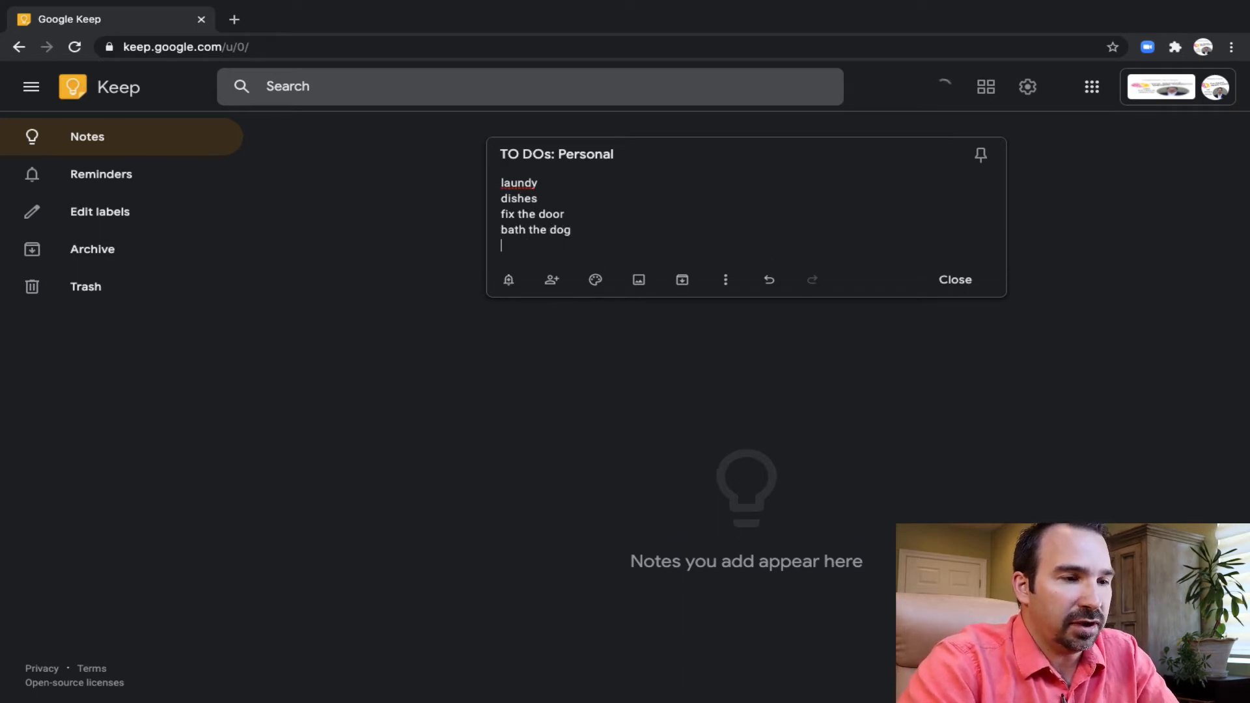
Add "create youtube video" as the last line of the note and correct the first line's spelling to "laundry"
{"action": "type", "text": "create you"}
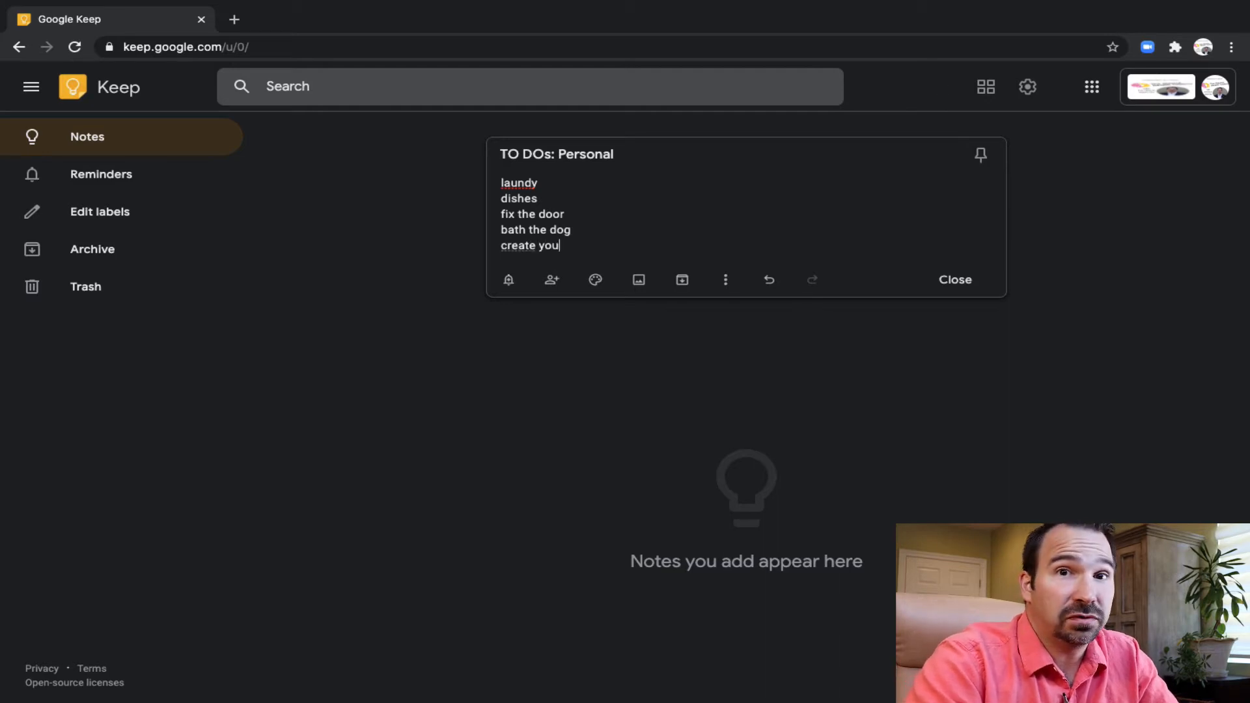
{"action": "type", "text": "thube"}
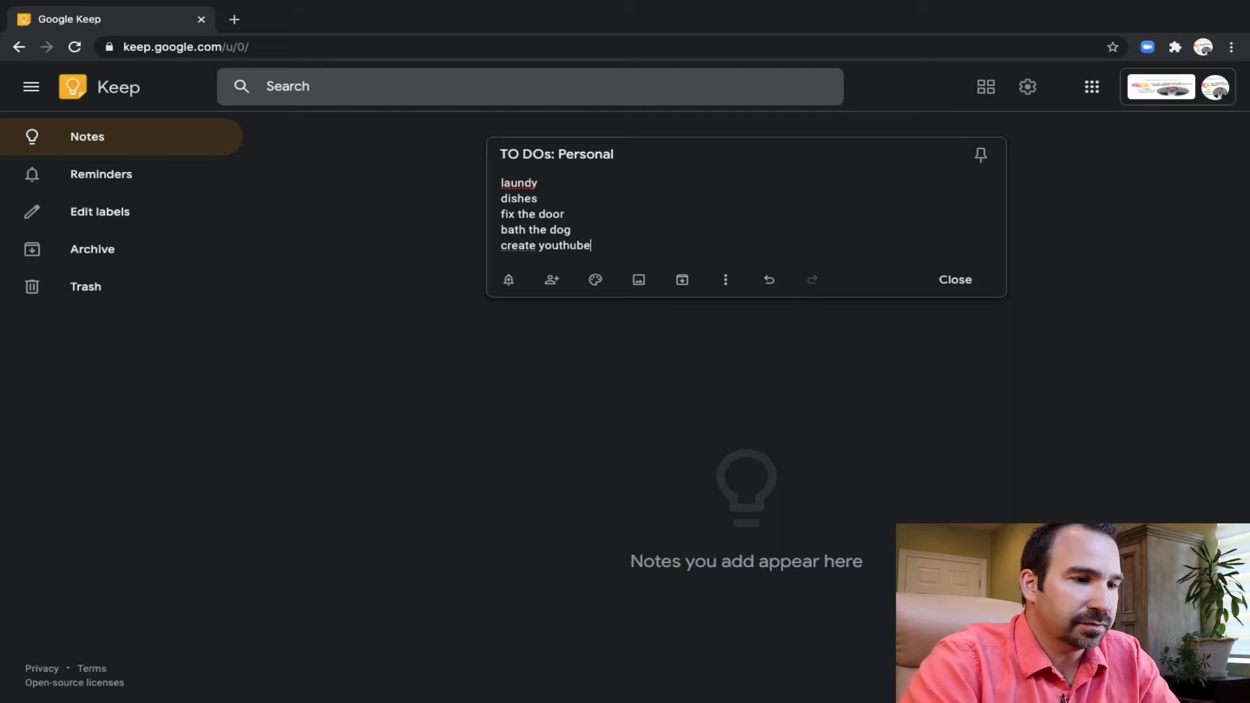
{"action": "key", "text": "BackSpace"}
{"action": "key", "text": "BackSpace"}
{"action": "key", "text": "BackSpace"}
{"action": "key", "text": "BackSpace"}
{"action": "key", "text": "BackSpace"}
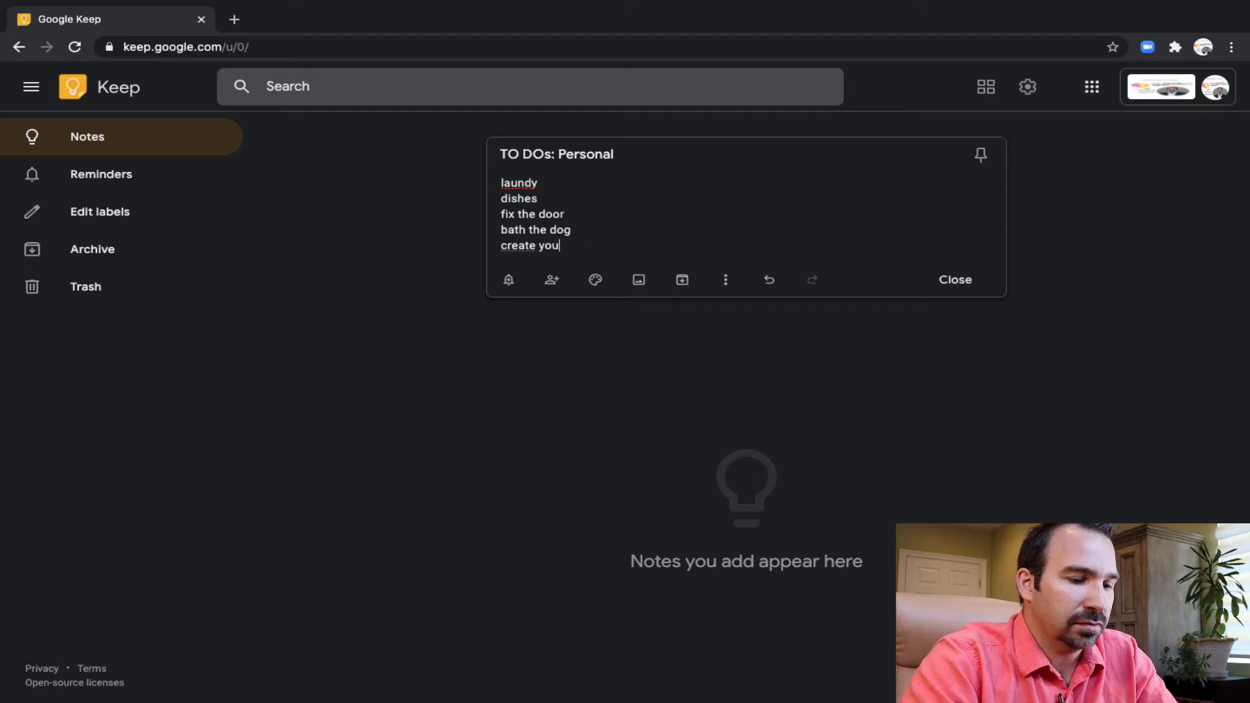
{"action": "type", "text": "ube video"}
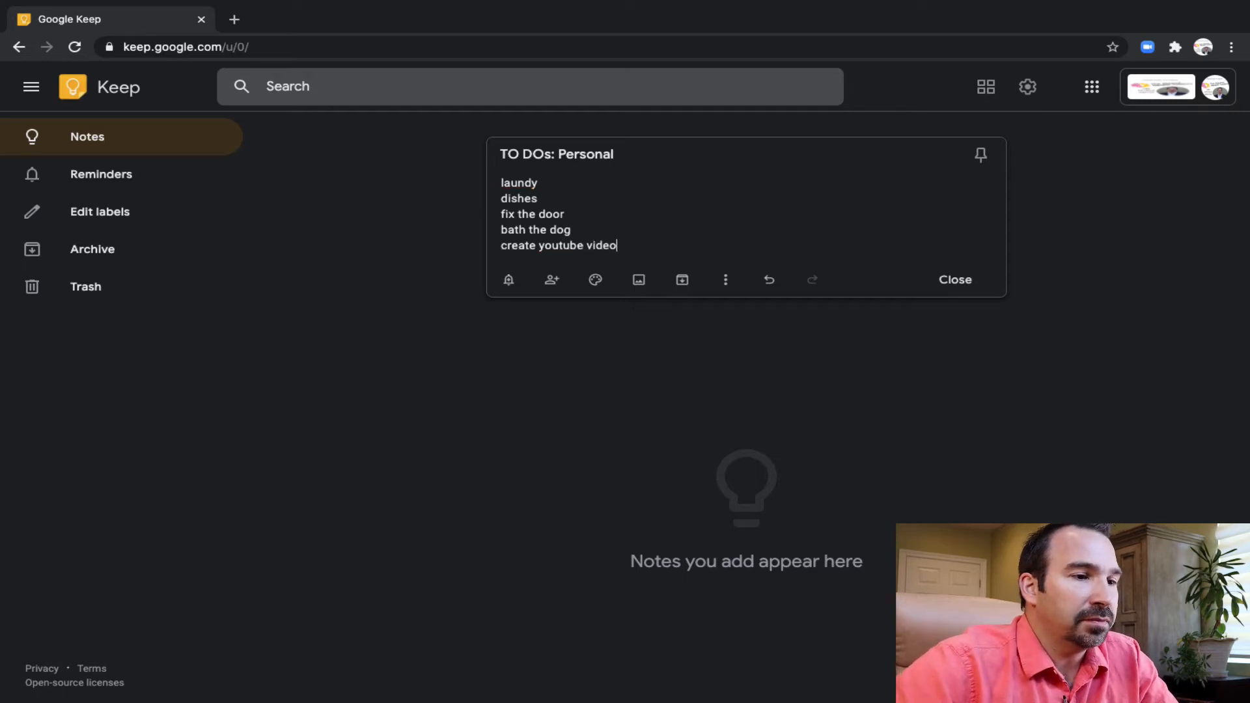
{"action": "right_click", "coordinate": [514, 182]}
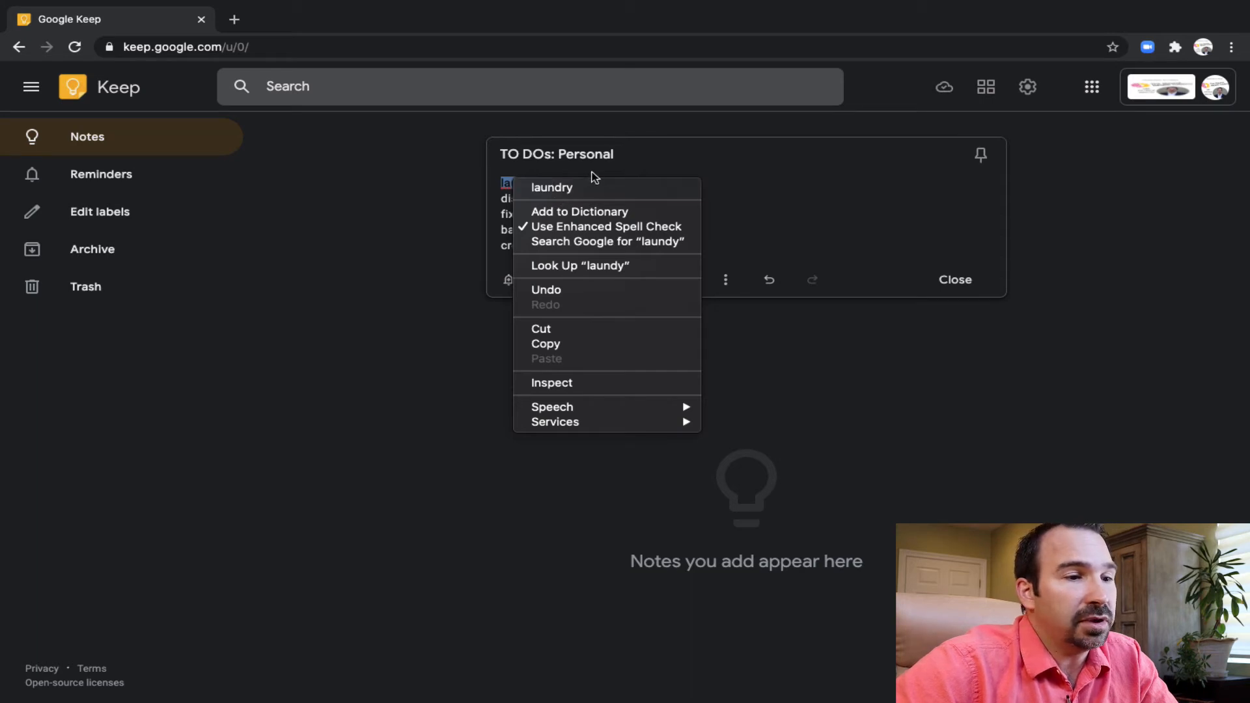
{"action": "left_click", "coordinate": [589, 188]}
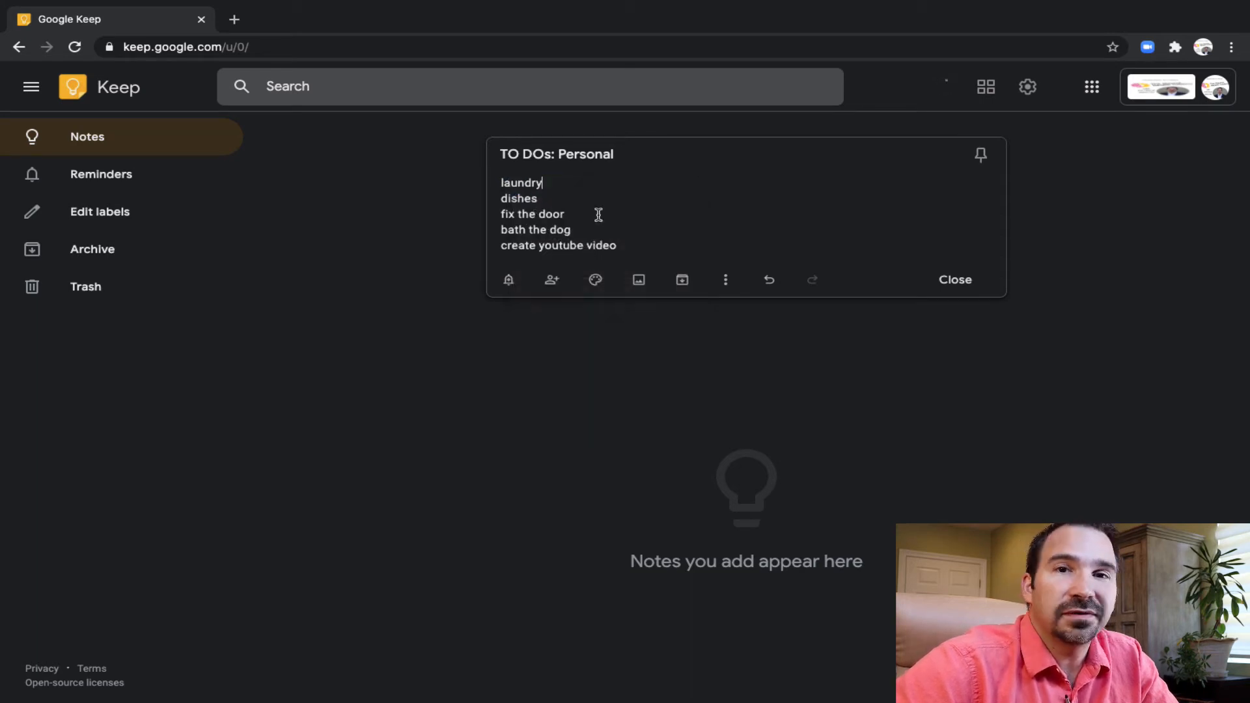
{"action": "left_click", "coordinate": [547, 214]}
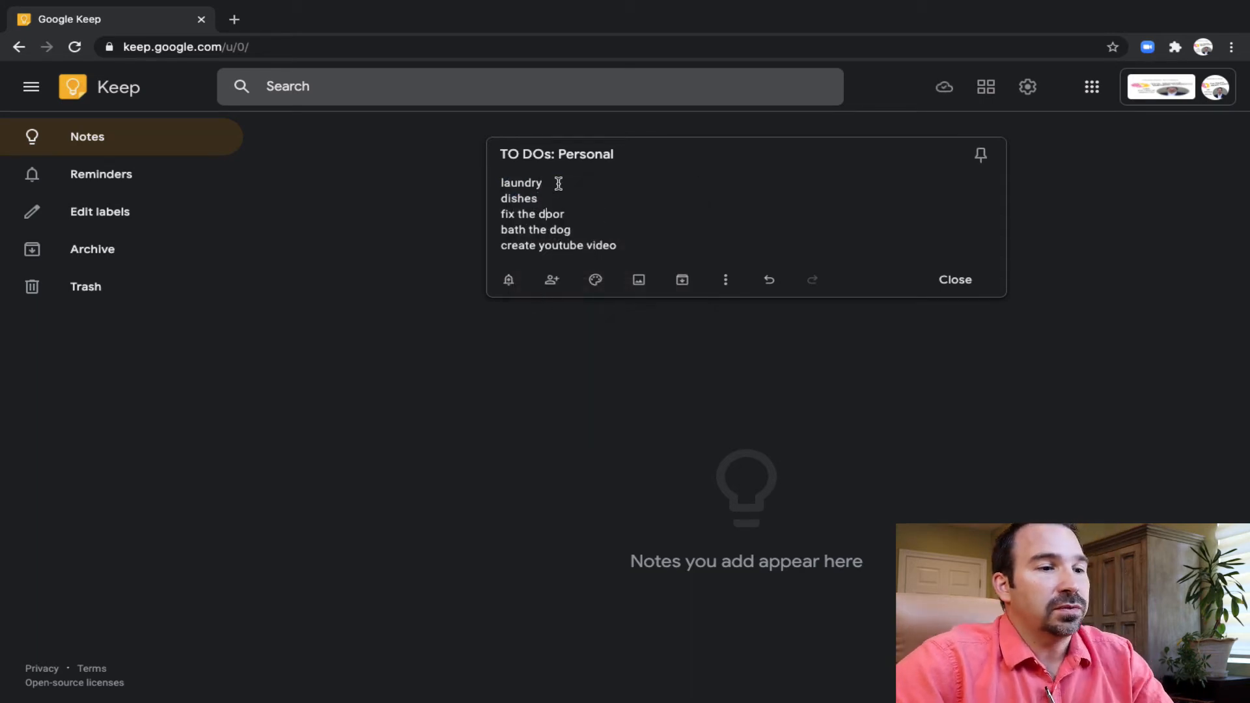
{"action": "left_click", "coordinate": [521, 157]}
{"action": "key", "text": "BackSpace"}
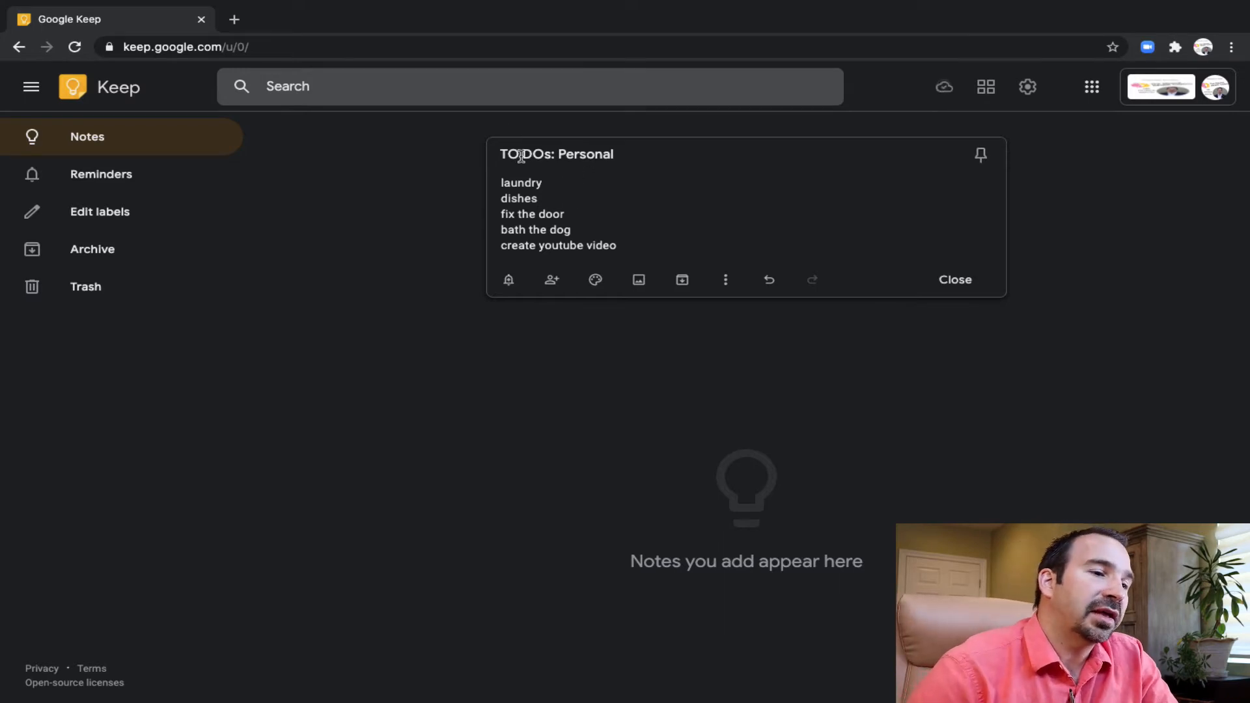
{"action": "key", "text": "Down"}
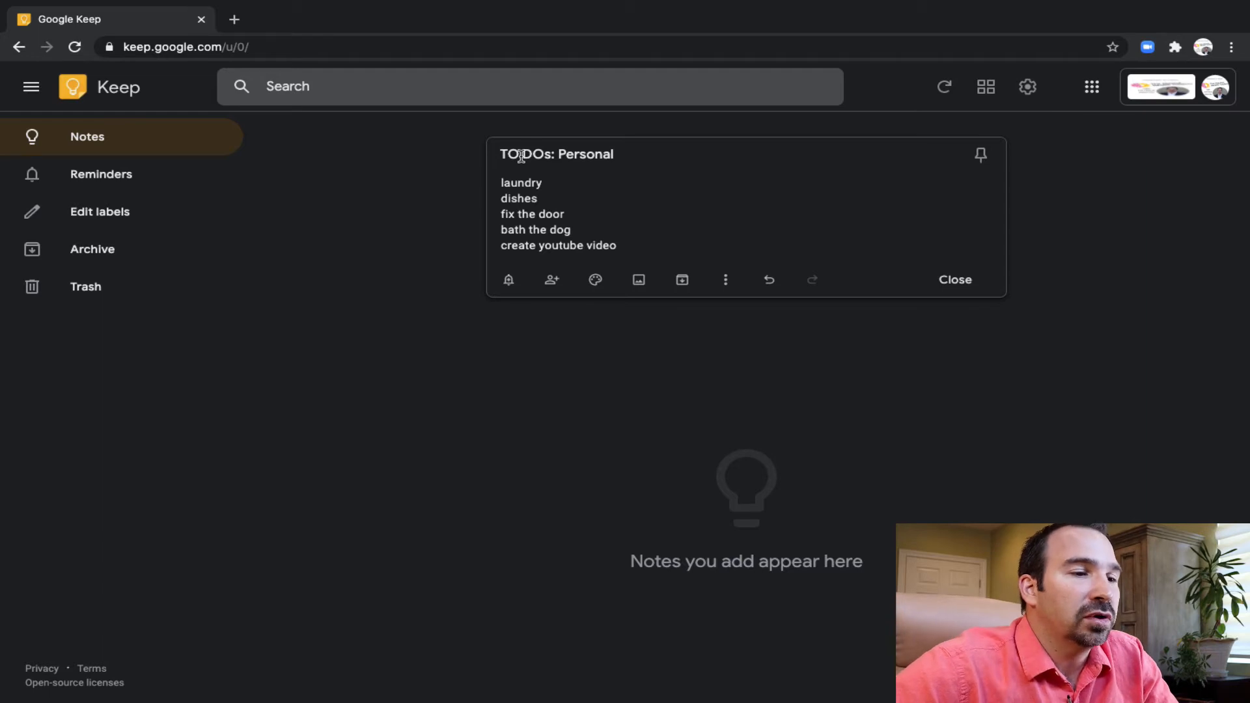
{"action": "key", "text": "ctrl+z"}
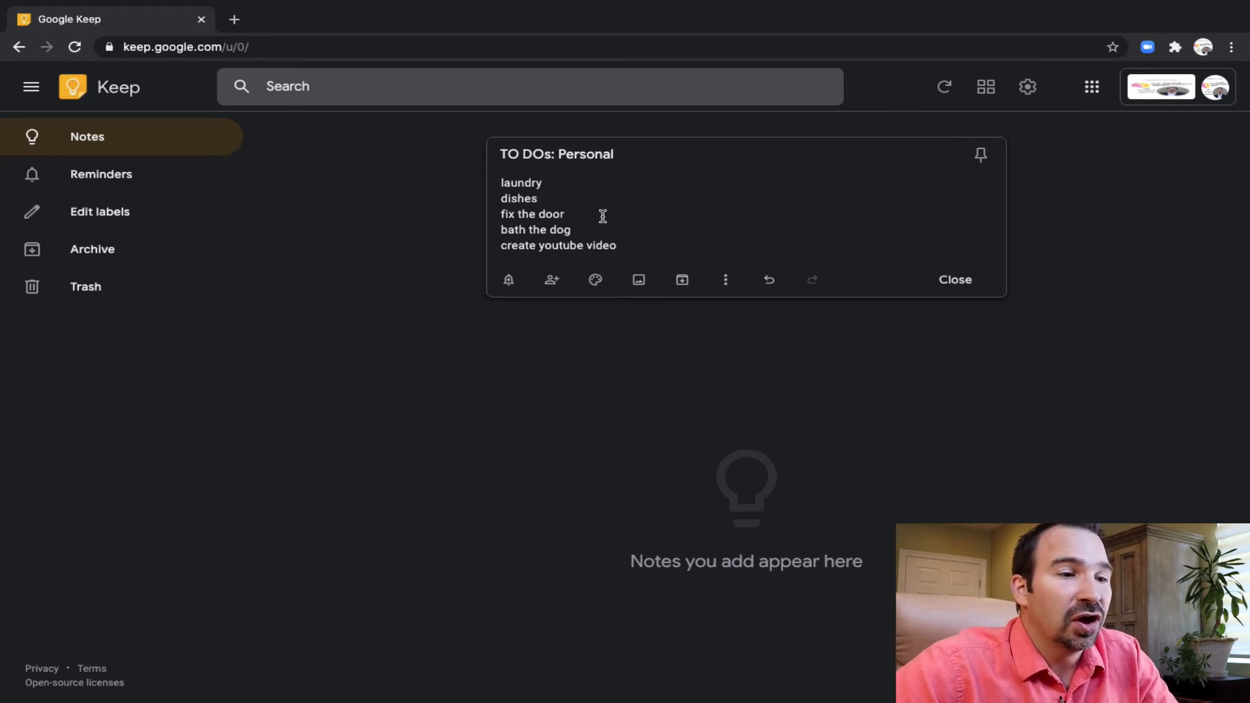
Turn the note's lines into a checkbox list and move "create youtube video" to the top of it
{"action": "left_click", "coordinate": [727, 282]}
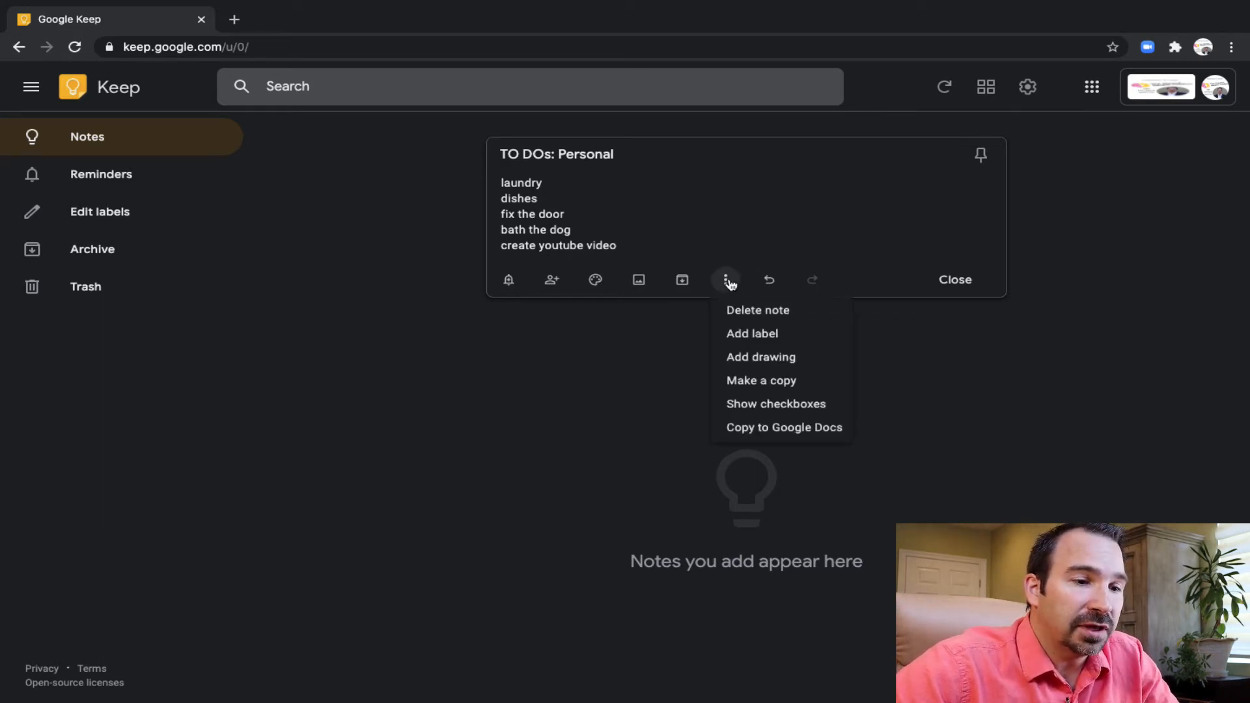
{"action": "left_click", "coordinate": [767, 407]}
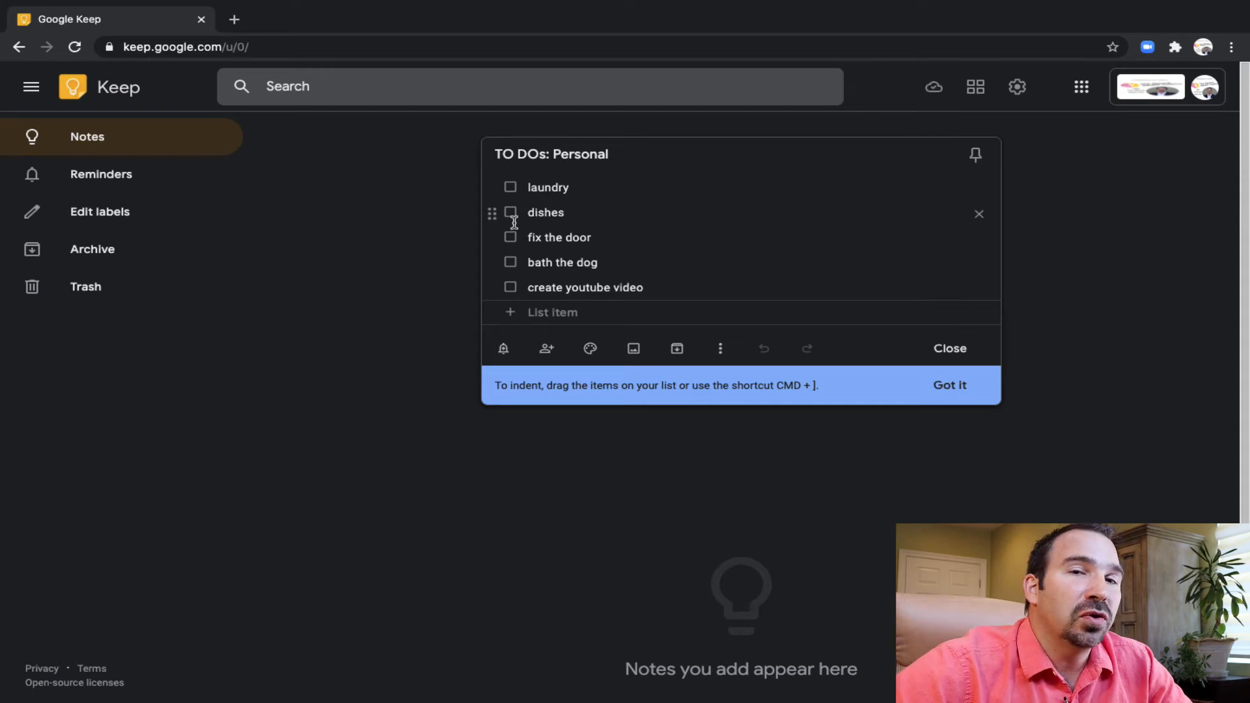
{"action": "left_click", "coordinate": [652, 201]}
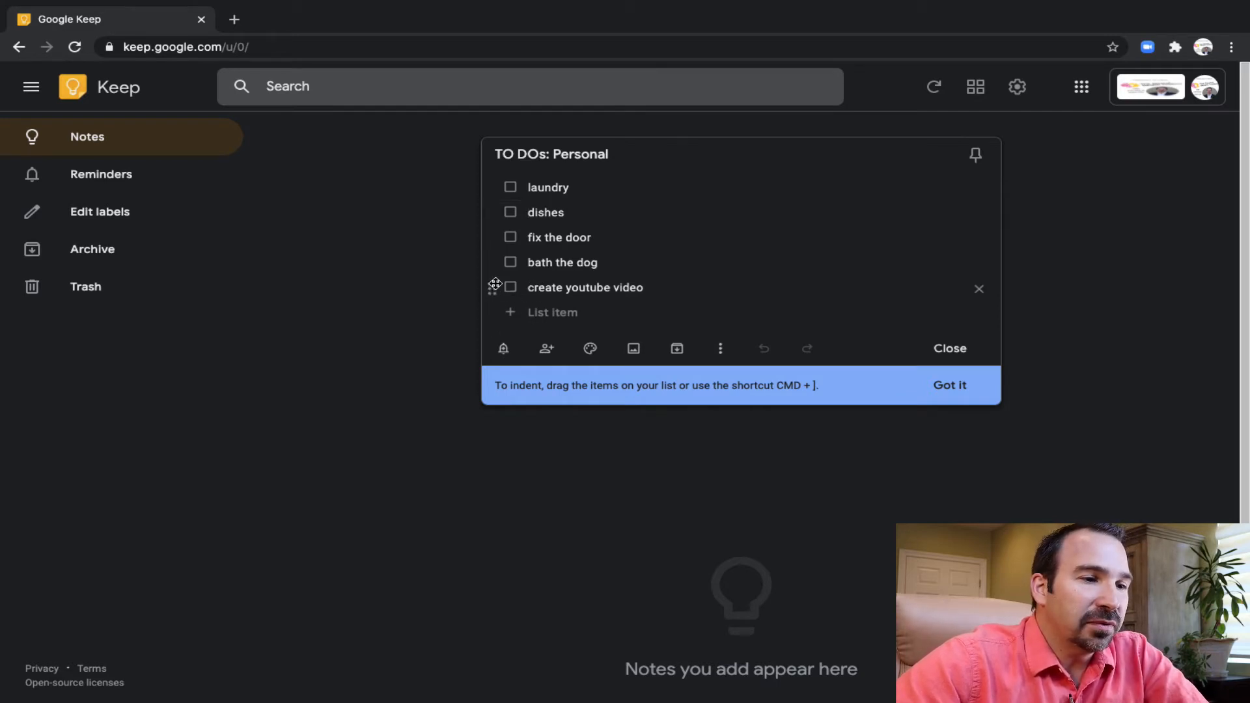
{"action": "left_click_drag", "start_coordinate": [492, 287], "coordinate": [494, 191]}
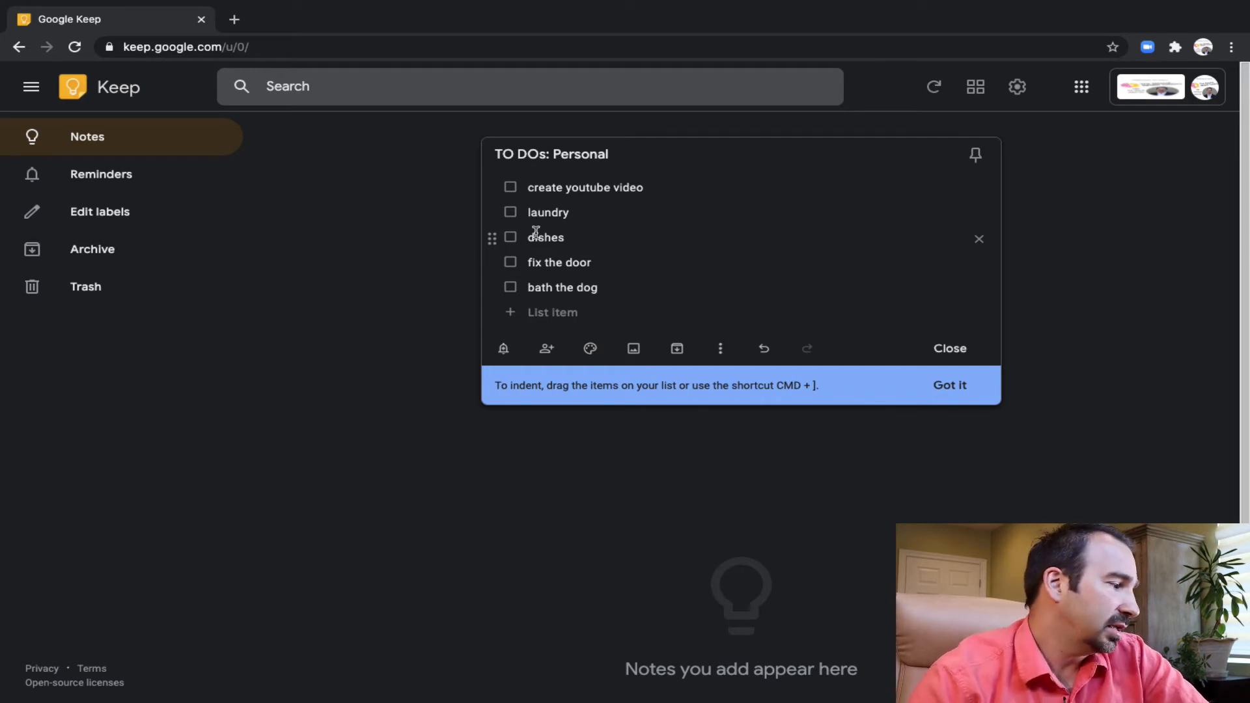
{"action": "left_click", "coordinate": [590, 349]}
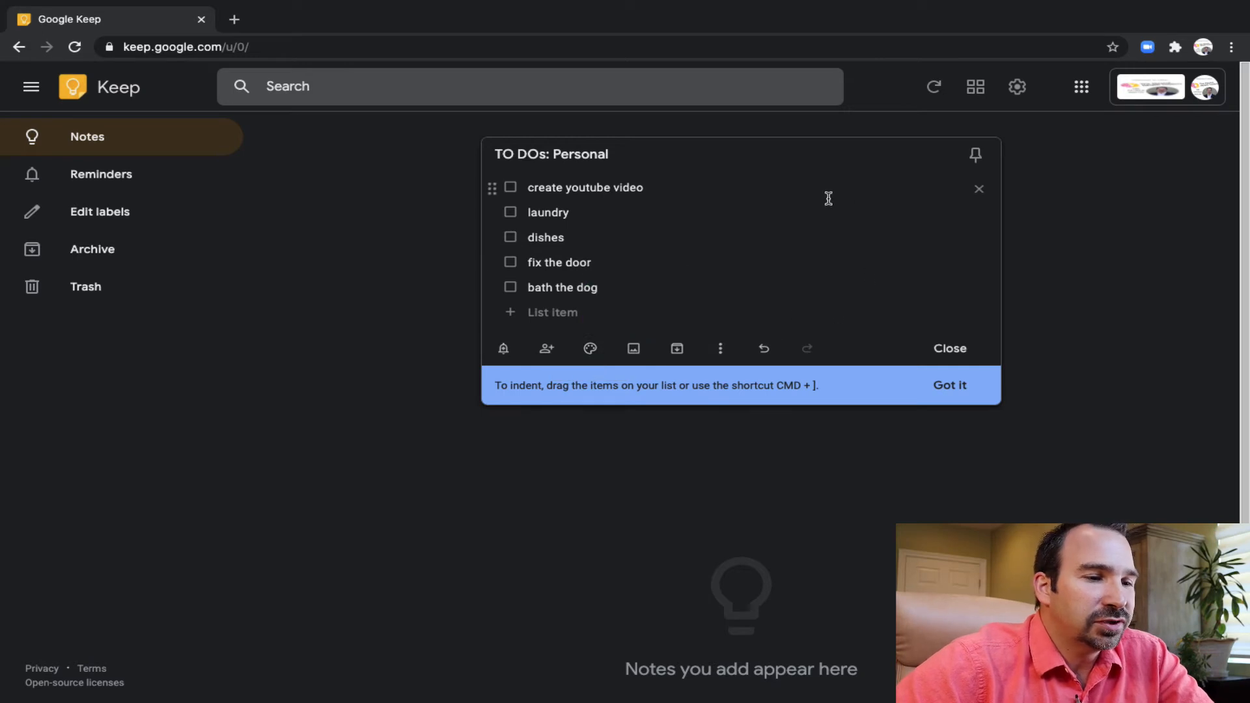
Colour the "TO DOs: Personal" note dark blue and give it a new label named "to do lists"
{"action": "mouse_move", "coordinate": [586, 352]}
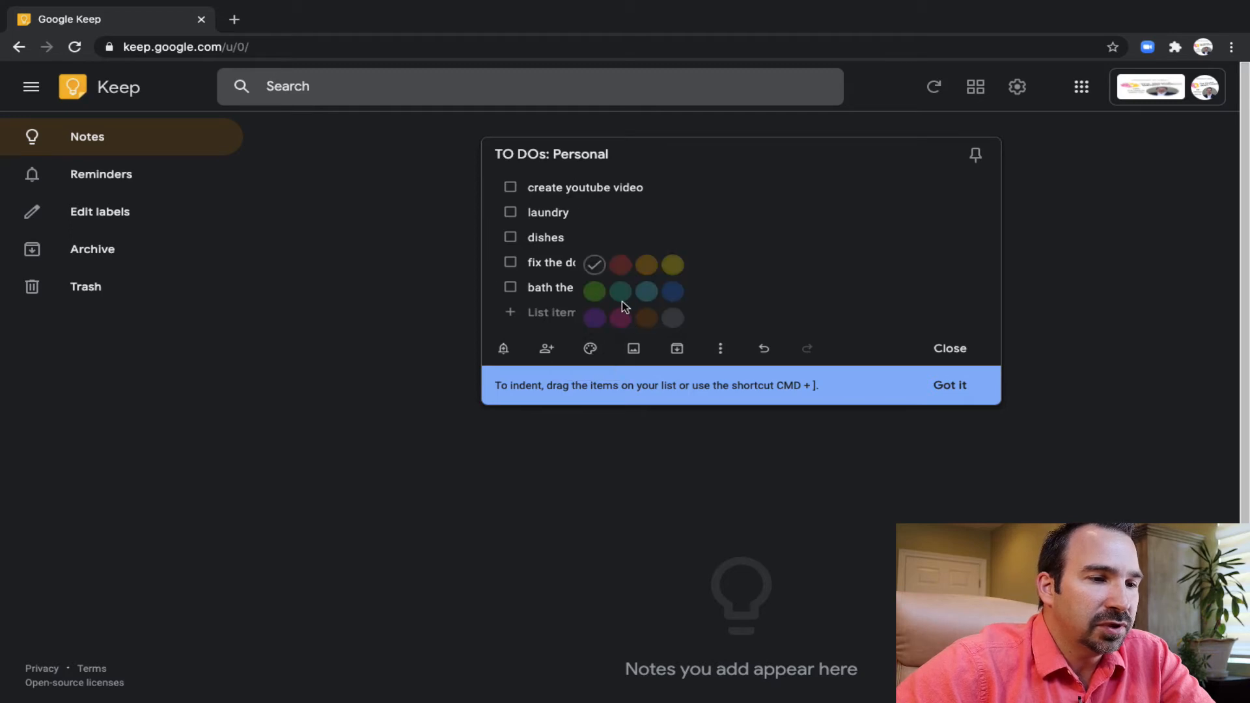
{"action": "left_click", "coordinate": [672, 292]}
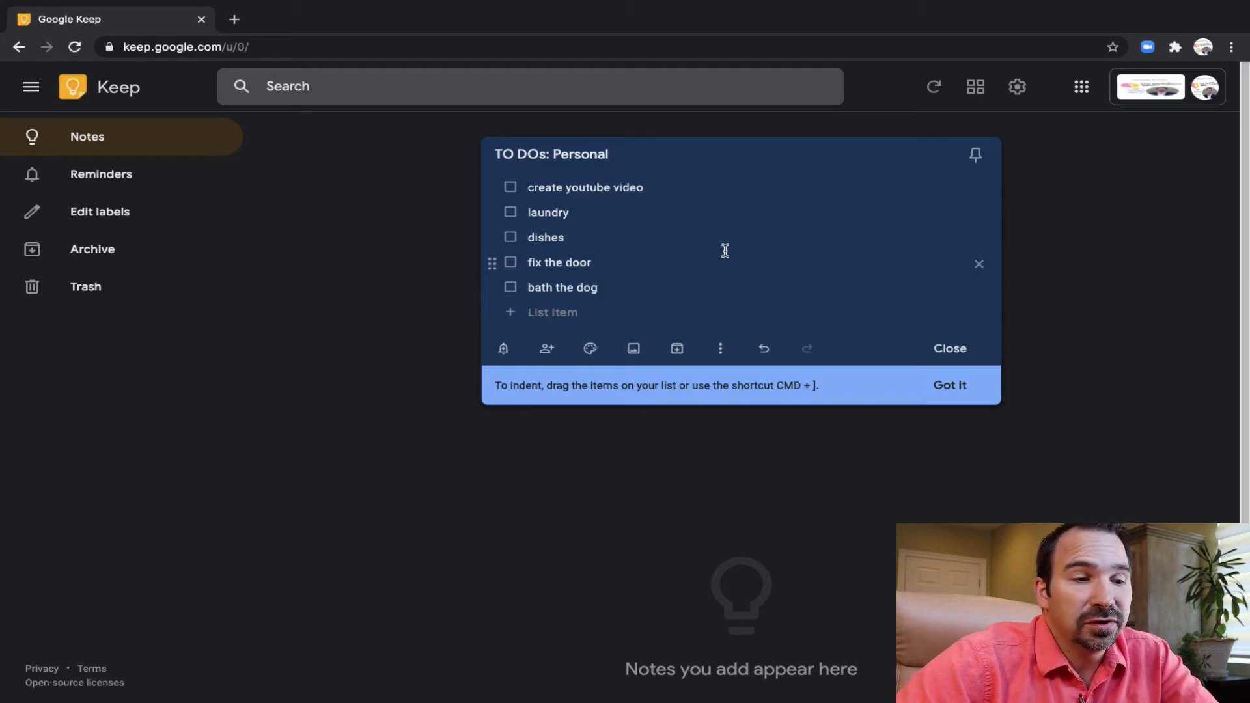
{"action": "left_click", "coordinate": [720, 355]}
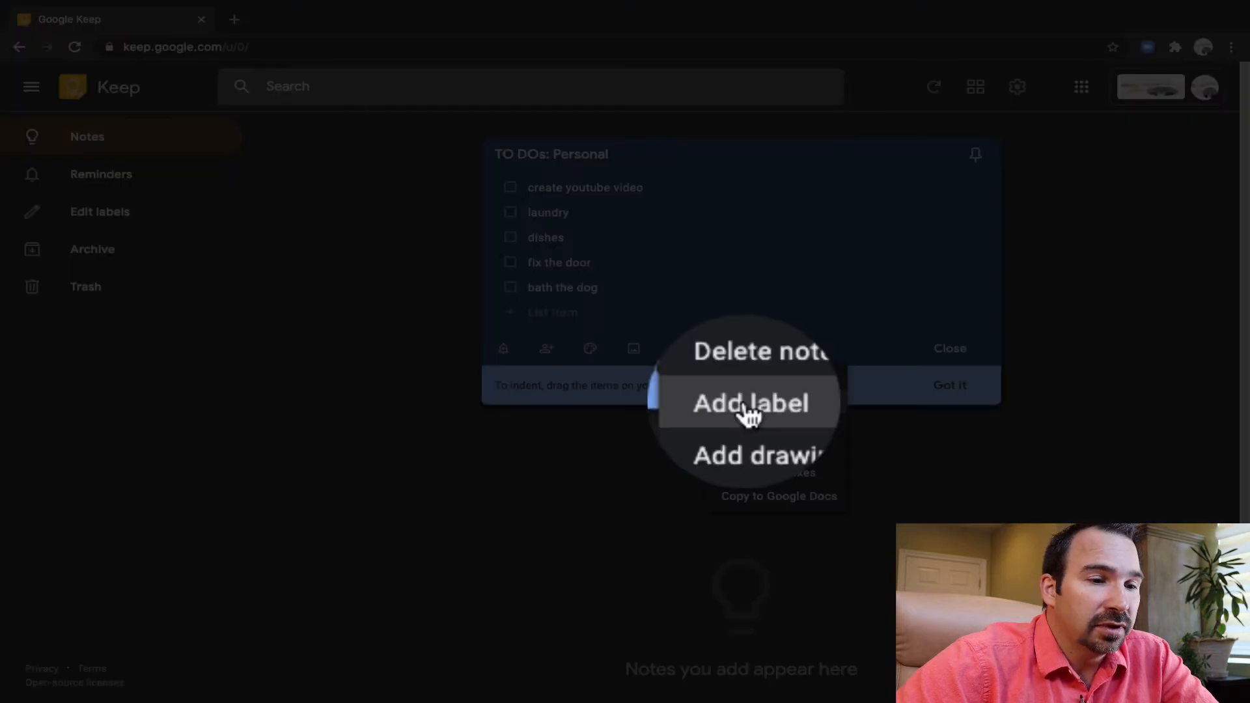
{"action": "left_click", "coordinate": [749, 414]}
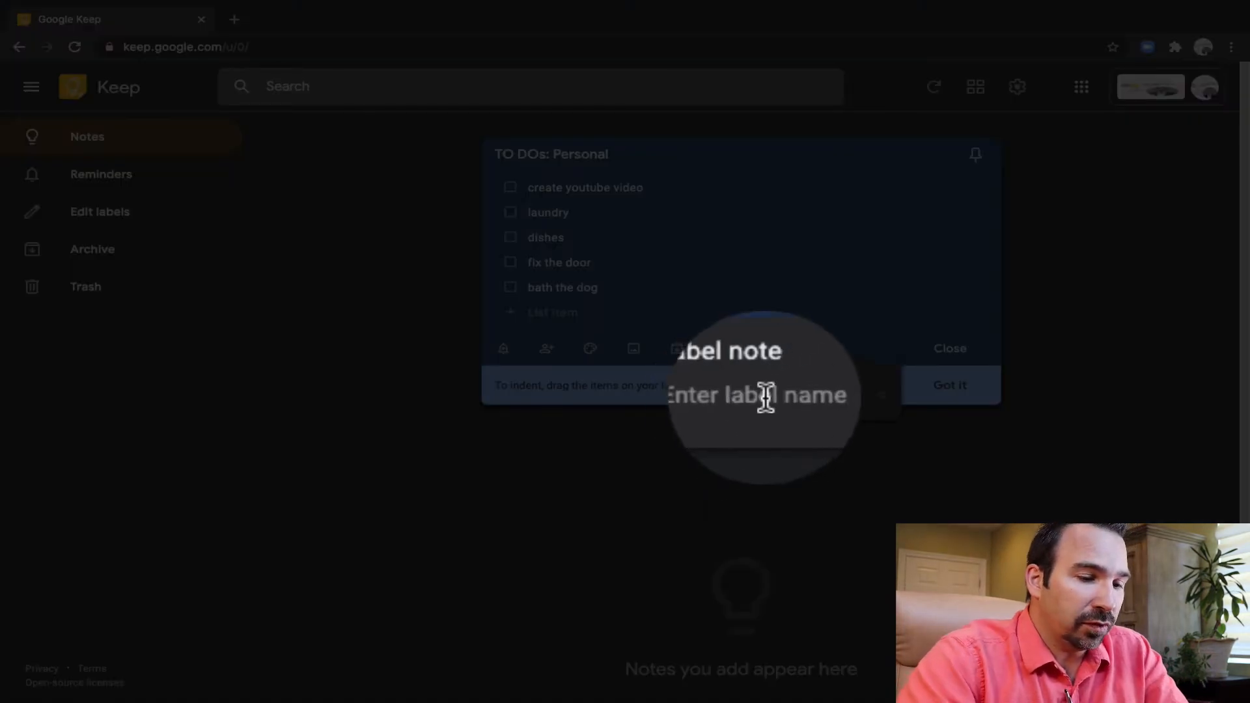
{"action": "type", "text": "to do "}
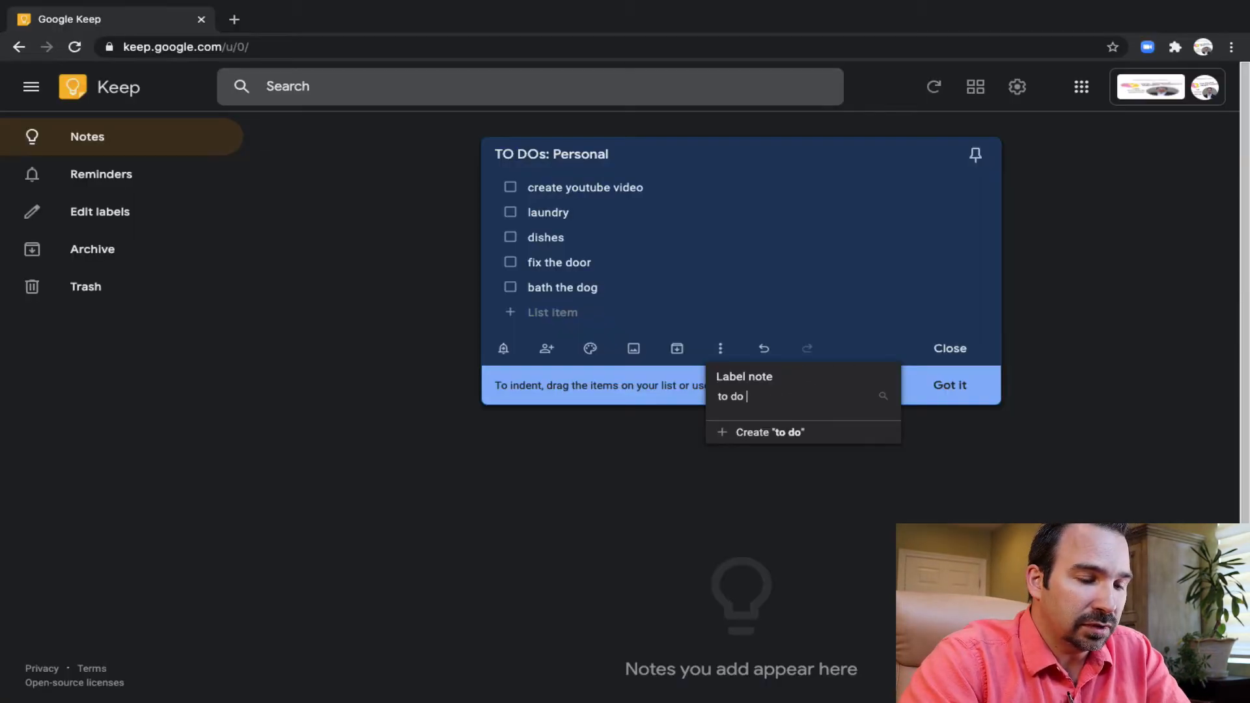
{"action": "type", "text": "lists"}
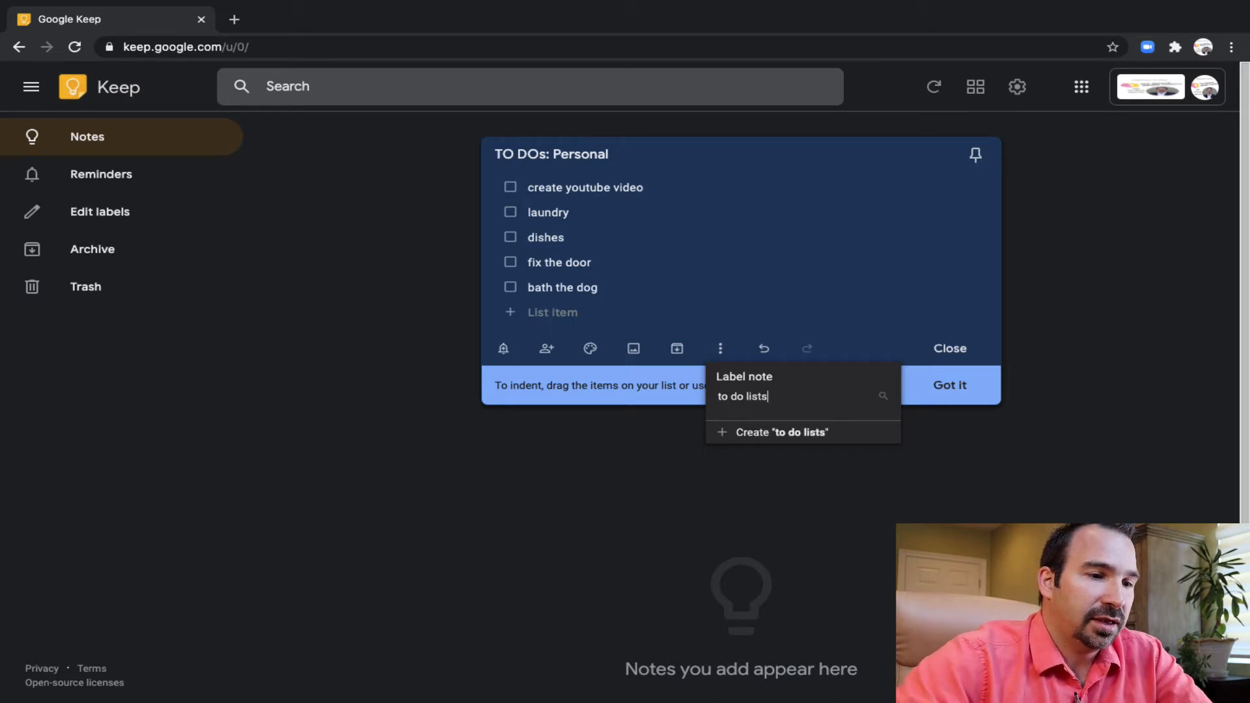
{"action": "key", "text": "Return"}
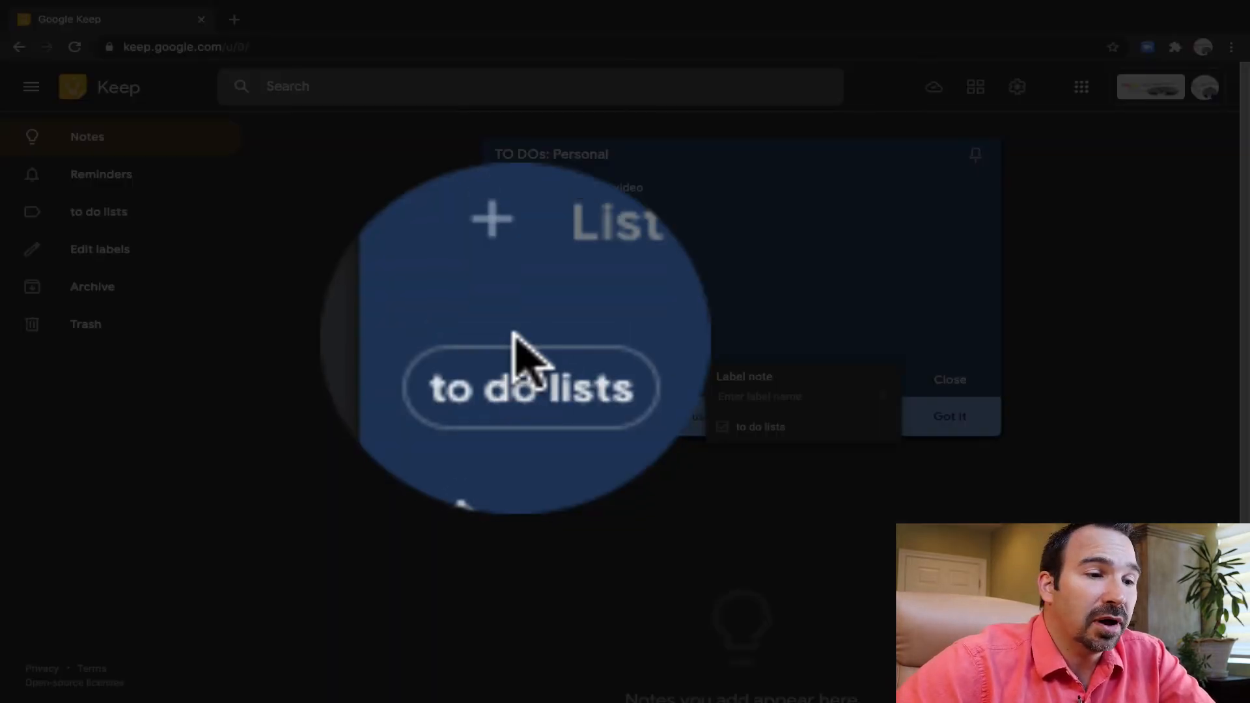
{"action": "left_click", "coordinate": [587, 333]}
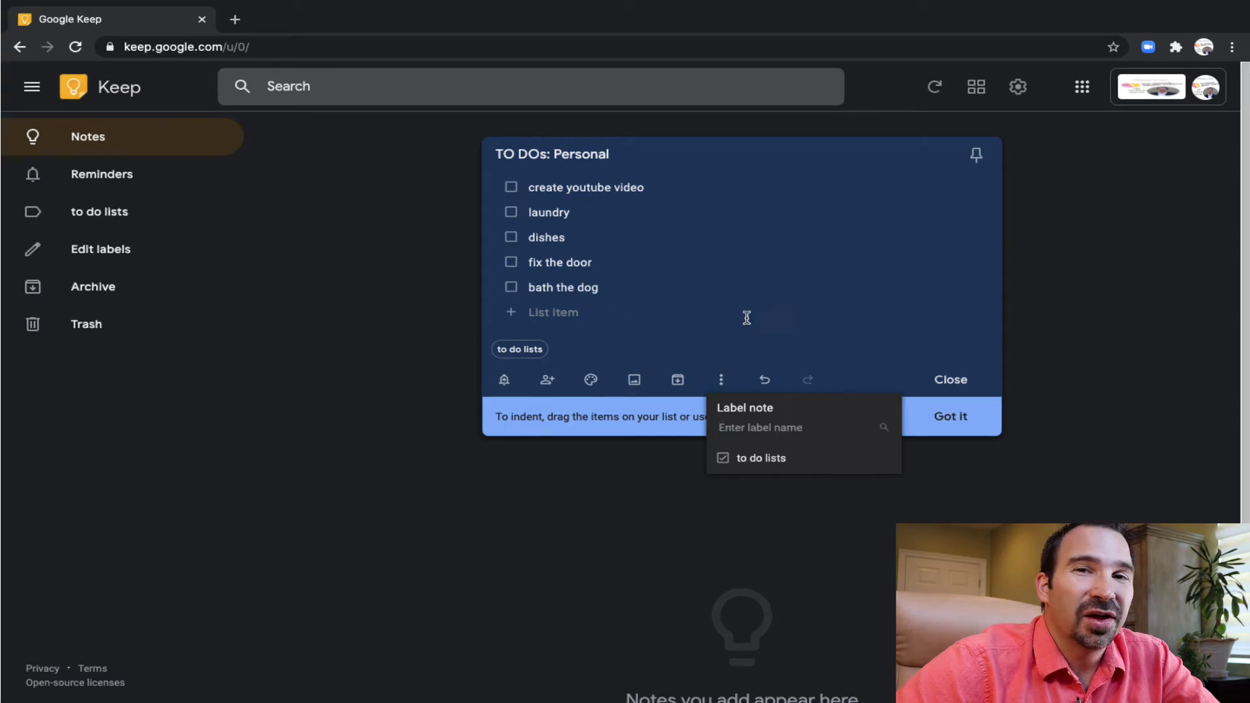
{"action": "left_click", "coordinate": [746, 317]}
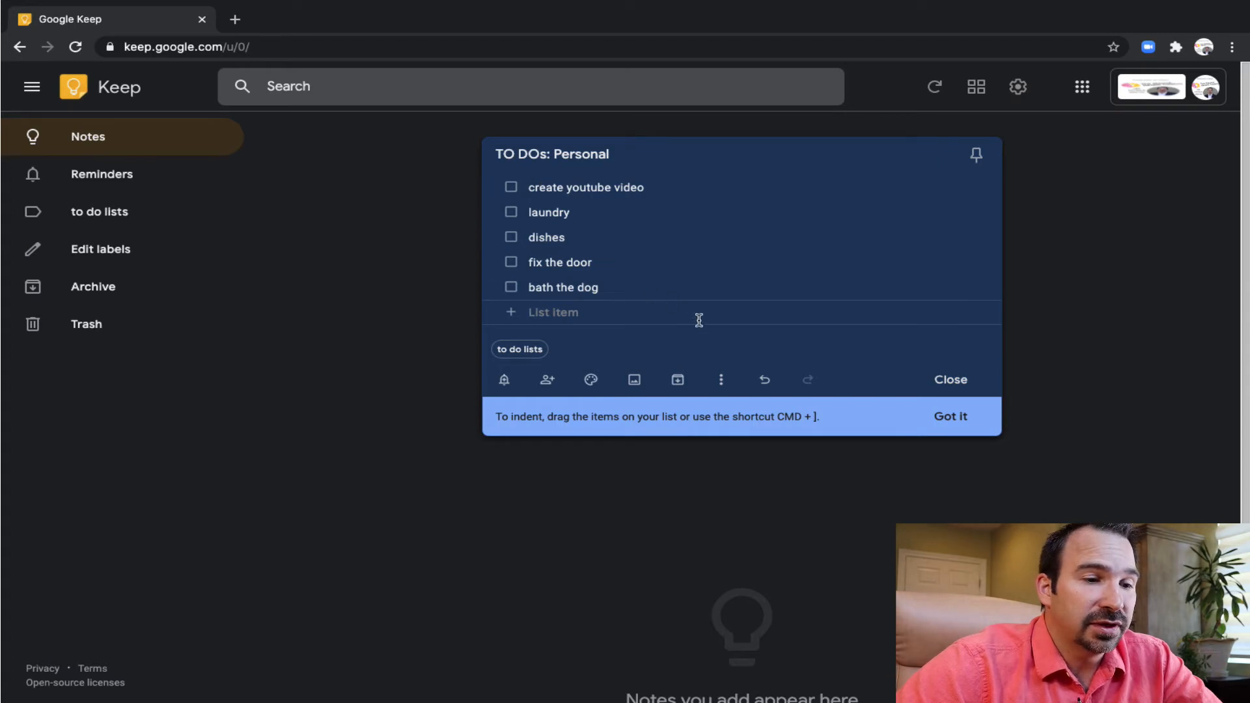
Add a second new label, "perosnal", to the "TO DOs: Personal" note and close the note
{"action": "left_click", "coordinate": [721, 384]}
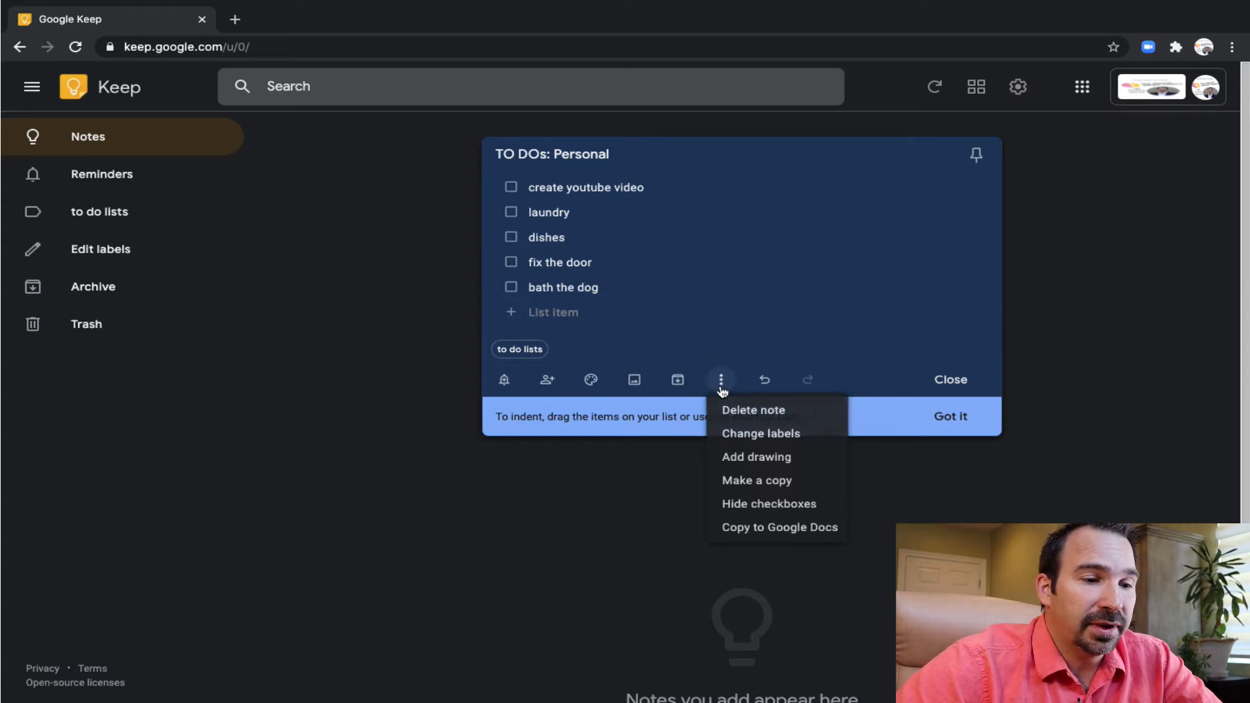
{"action": "left_click", "coordinate": [755, 434]}
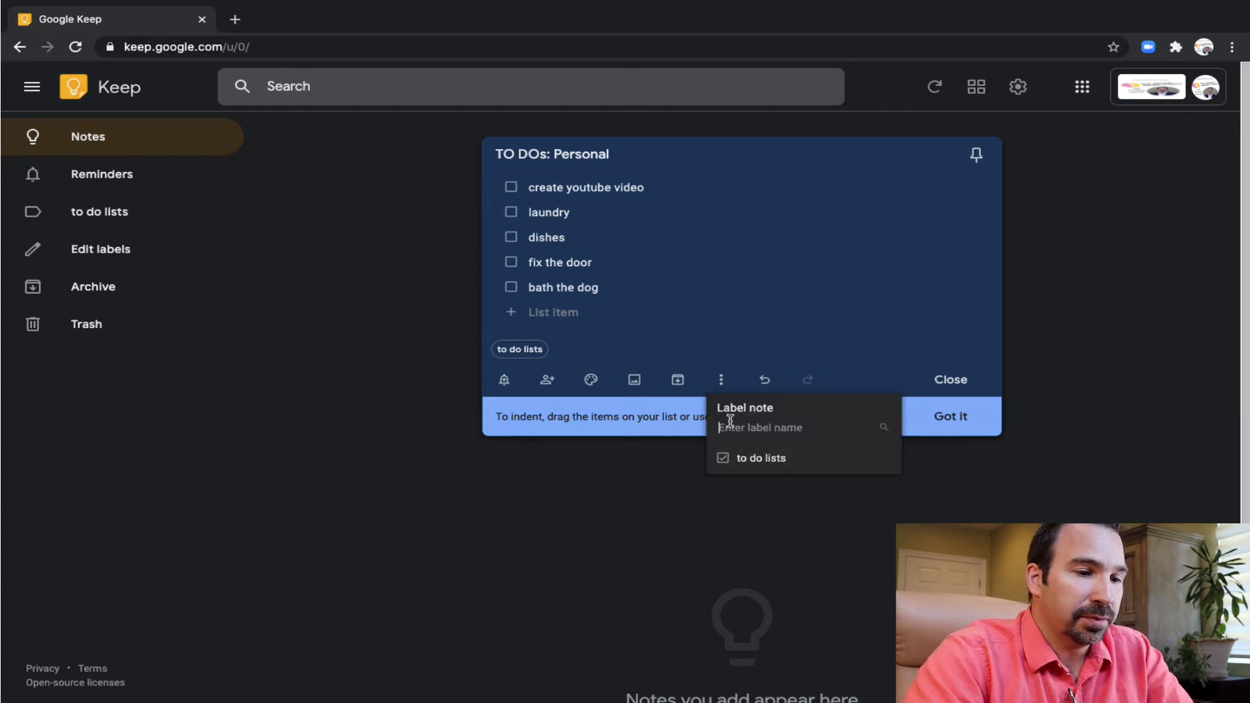
{"action": "type", "text": "perosnal"}
{"action": "key", "text": "Return"}
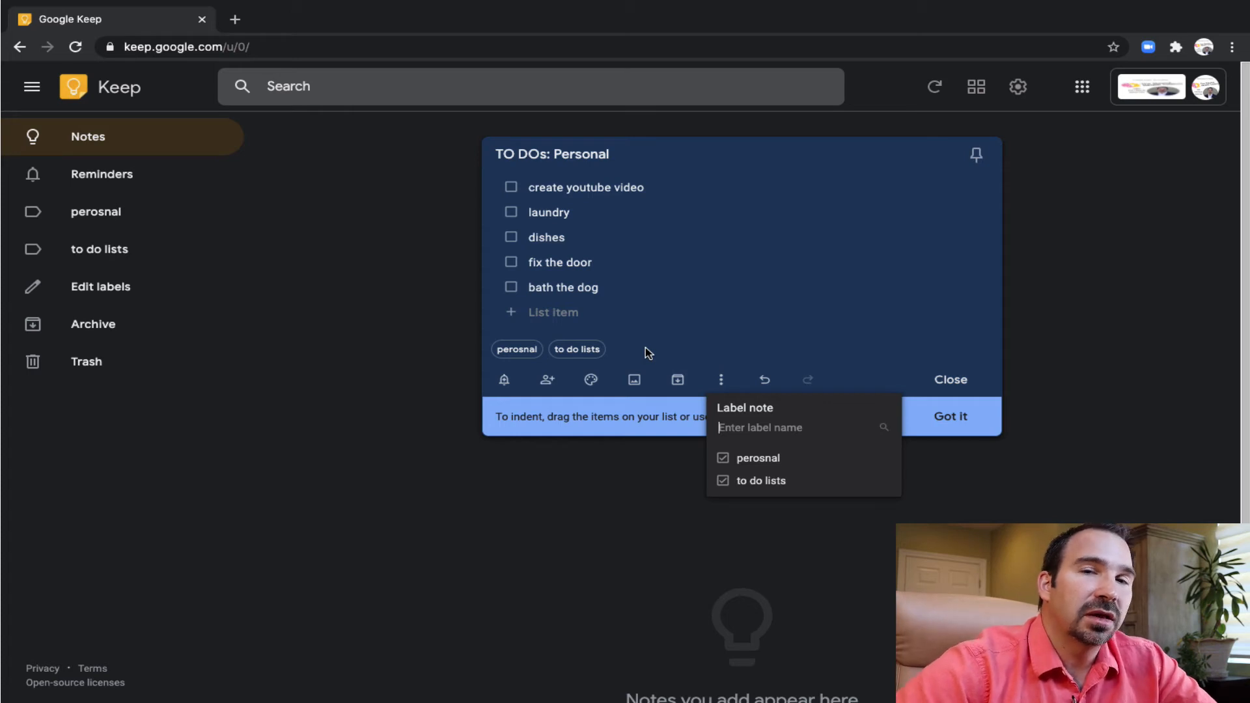
{"action": "left_click", "coordinate": [582, 496]}
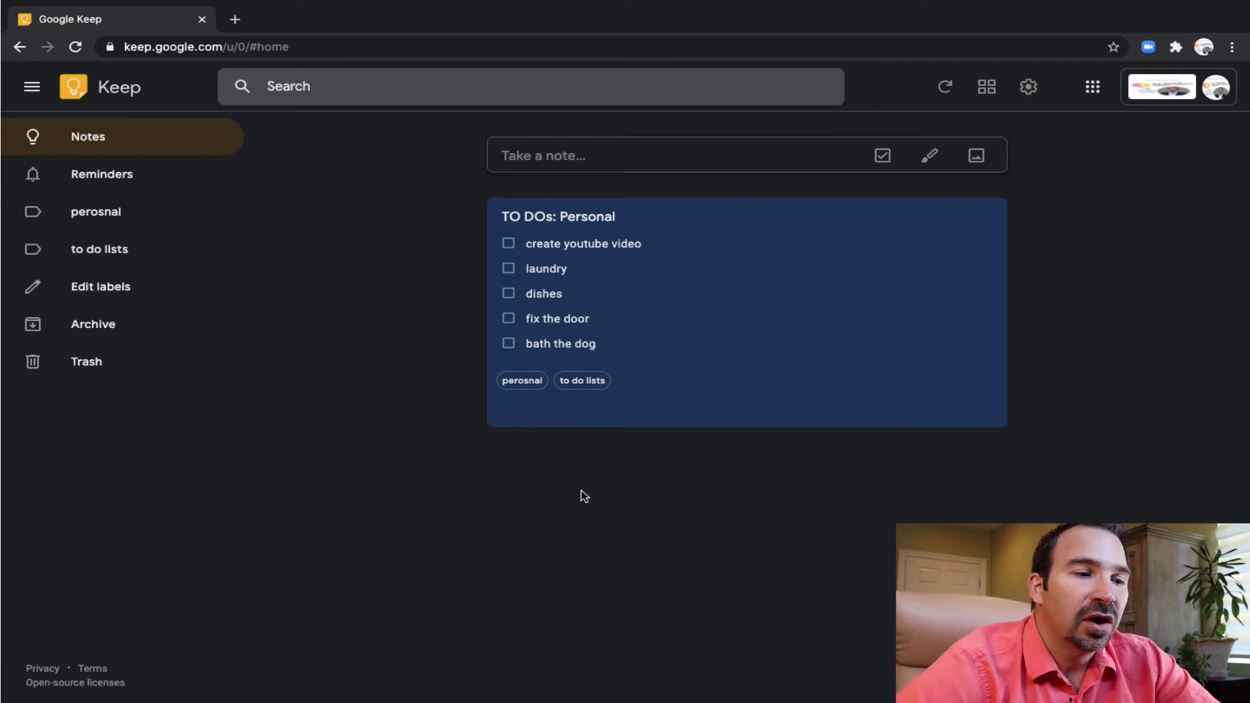
{"action": "mouse_move", "coordinate": [736, 365]}
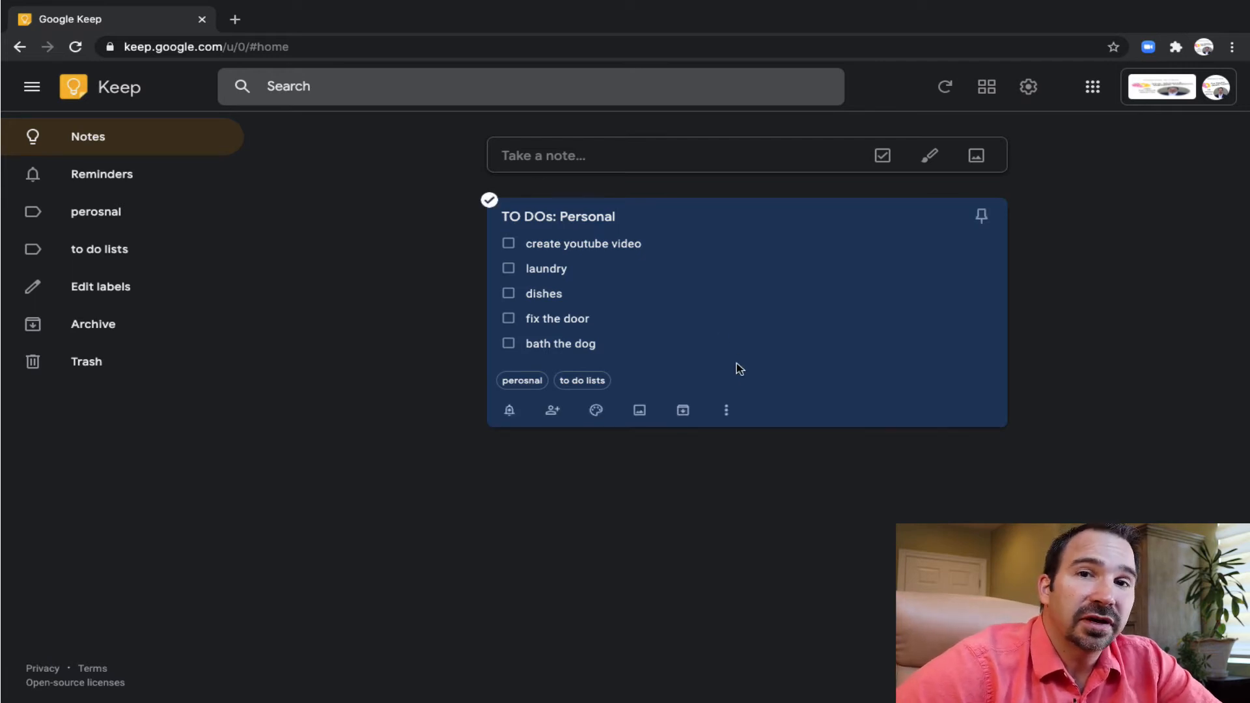
{"action": "left_click", "coordinate": [727, 415]}
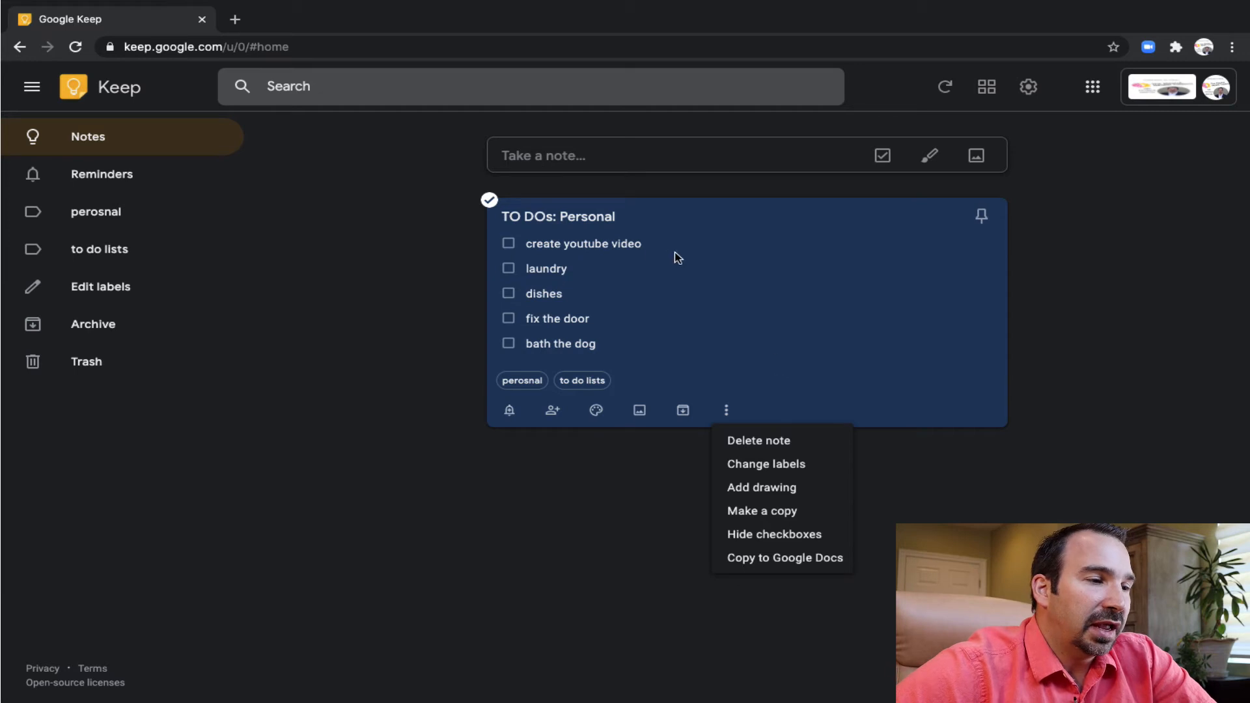
{"action": "left_click", "coordinate": [576, 499]}
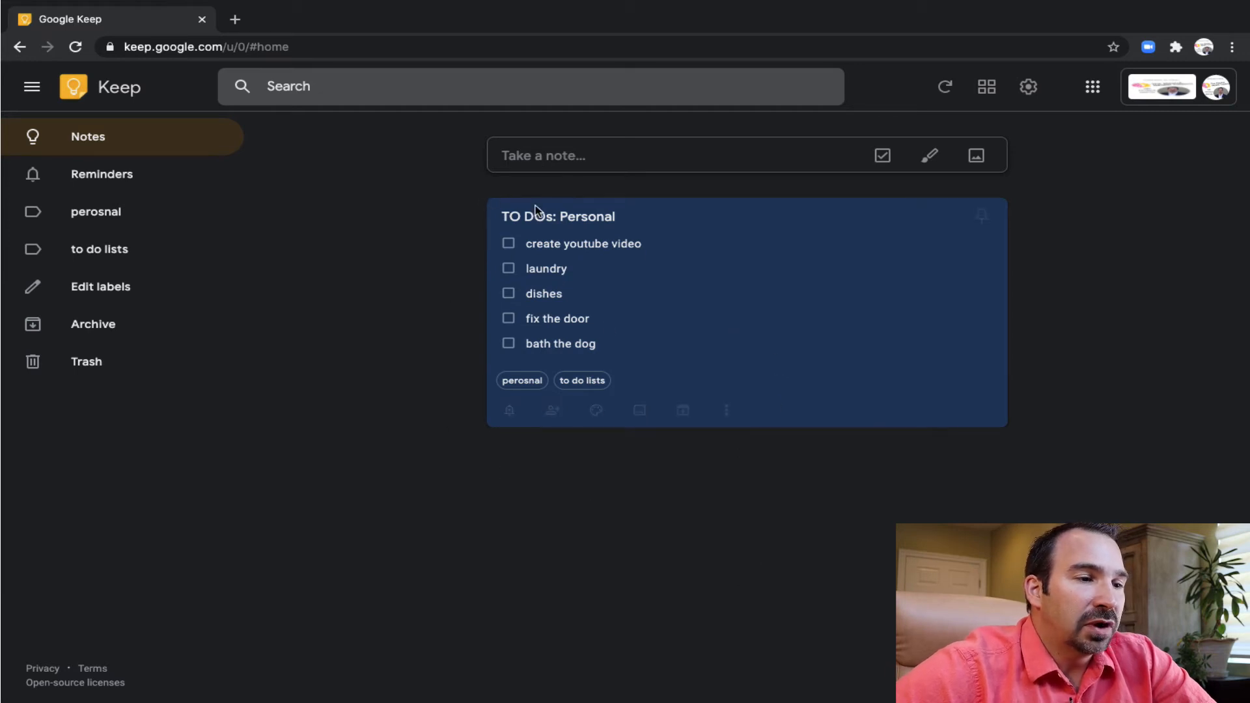
{"action": "mouse_move", "coordinate": [675, 376]}
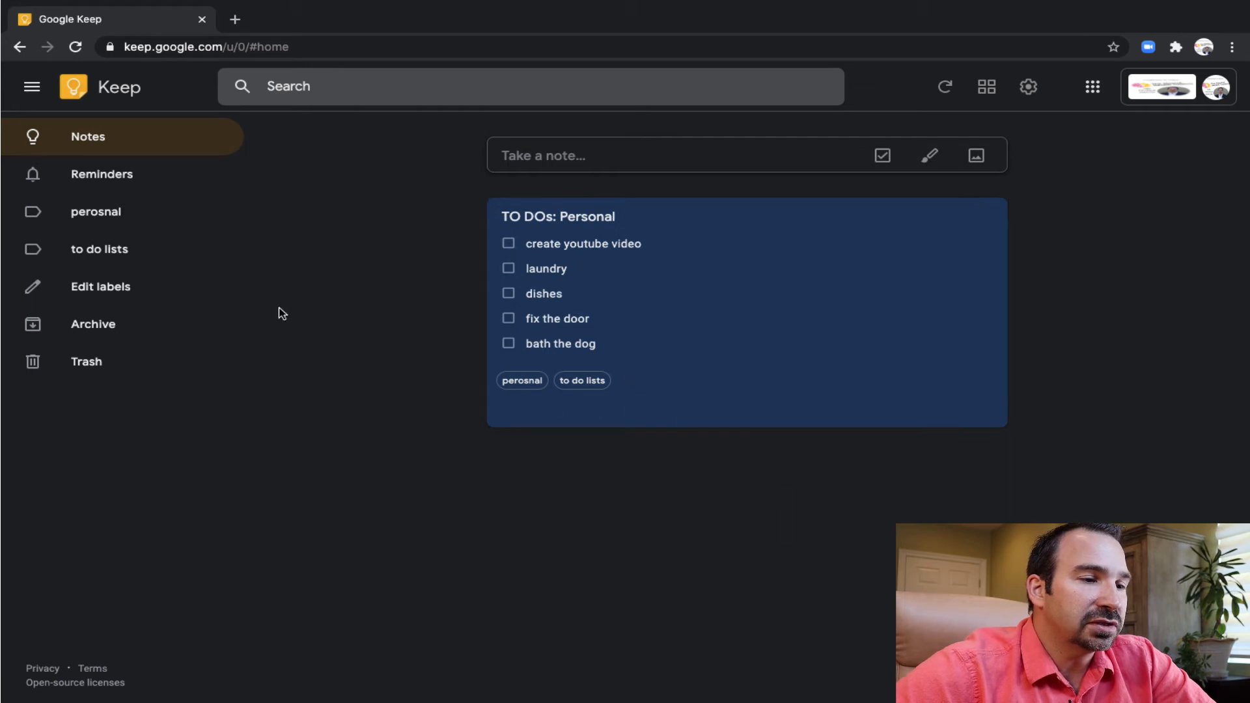
Start a new note titled "blog ideas" and clear the misspelled draft text from its body
{"action": "left_click", "coordinate": [644, 155]}
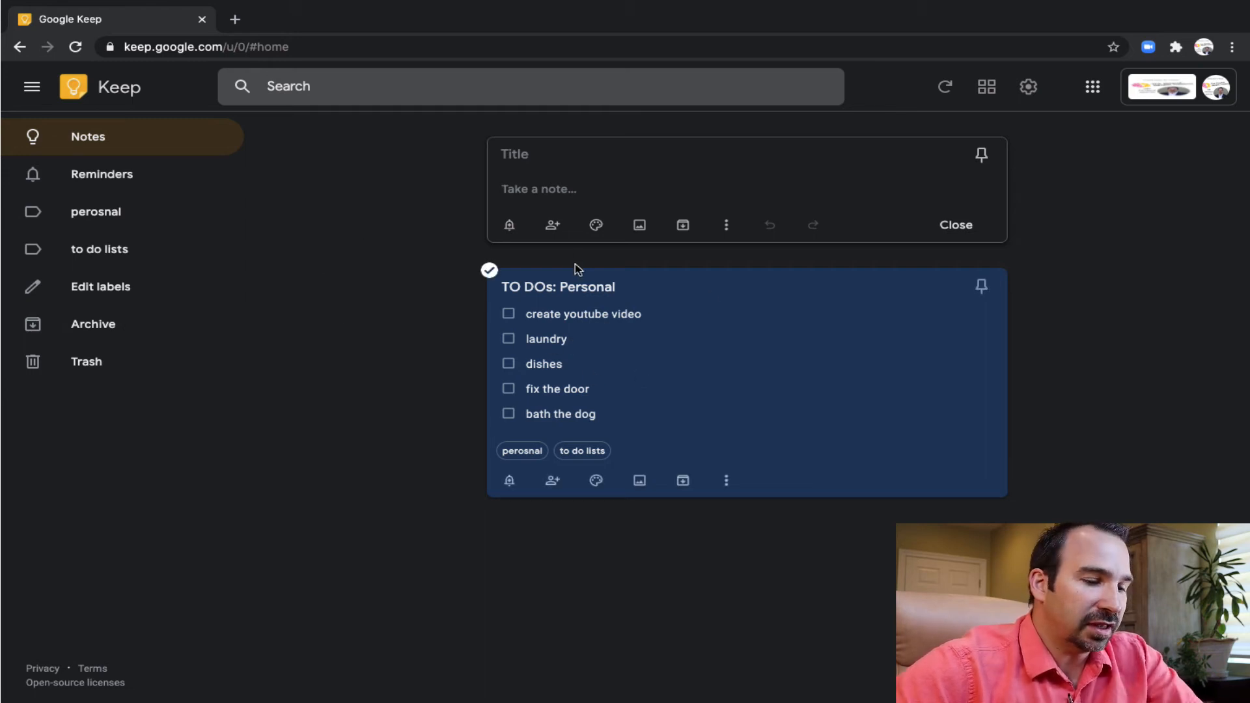
{"action": "left_click", "coordinate": [616, 160]}
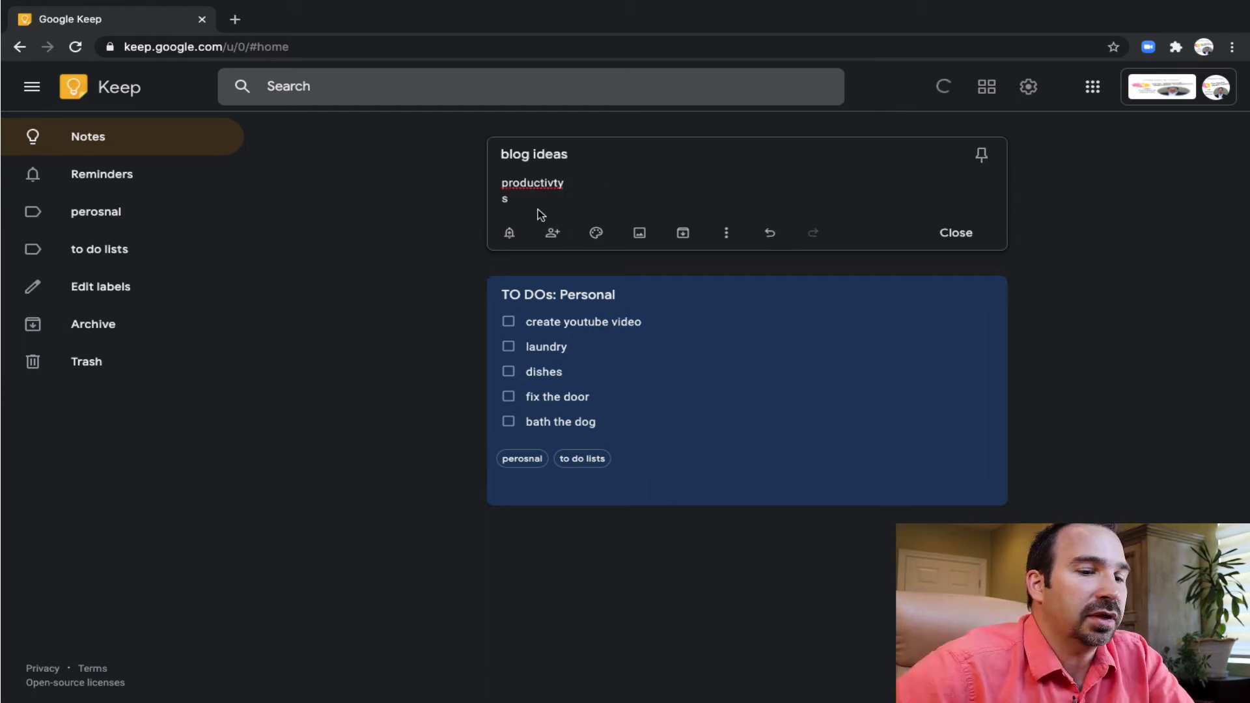
{"action": "double_click", "coordinate": [506, 187]}
{"action": "key", "text": "BackSpace"}
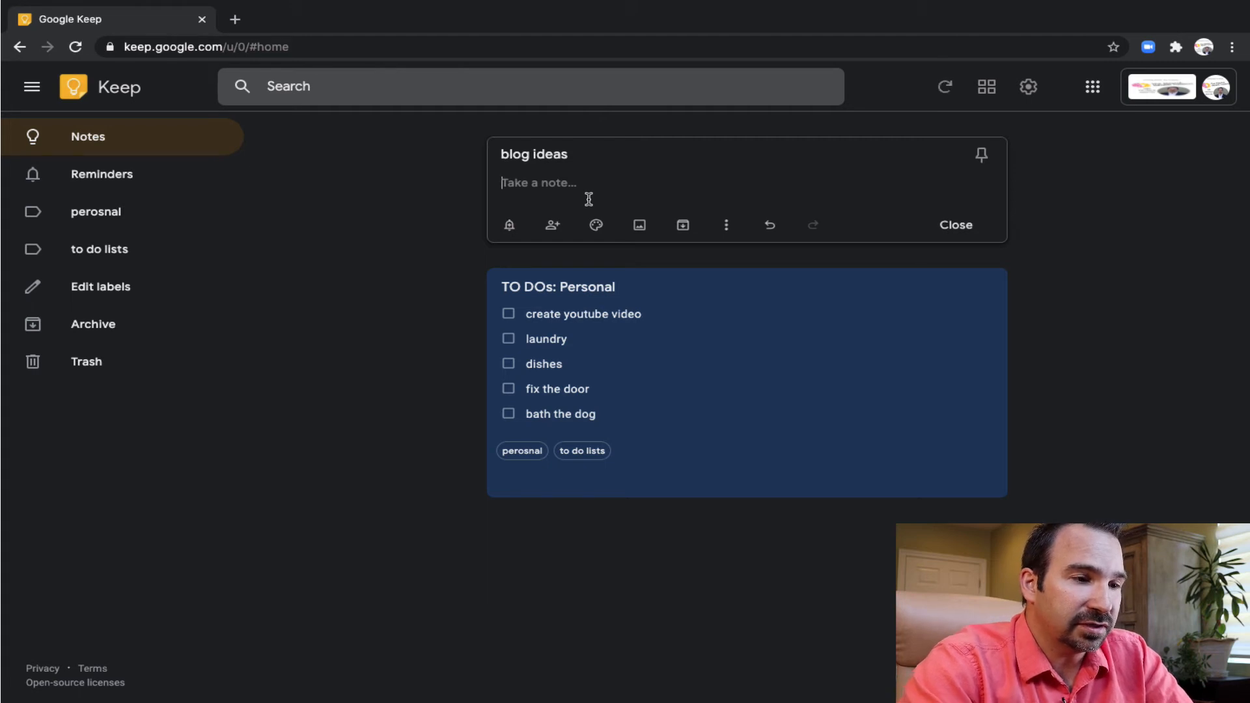
Enter "self-care", "productivity", "travel" and "food" as separate lines in the body of the "blog ideas" note
{"action": "type", "text": "self-care"}
{"action": "key", "text": "Return"}
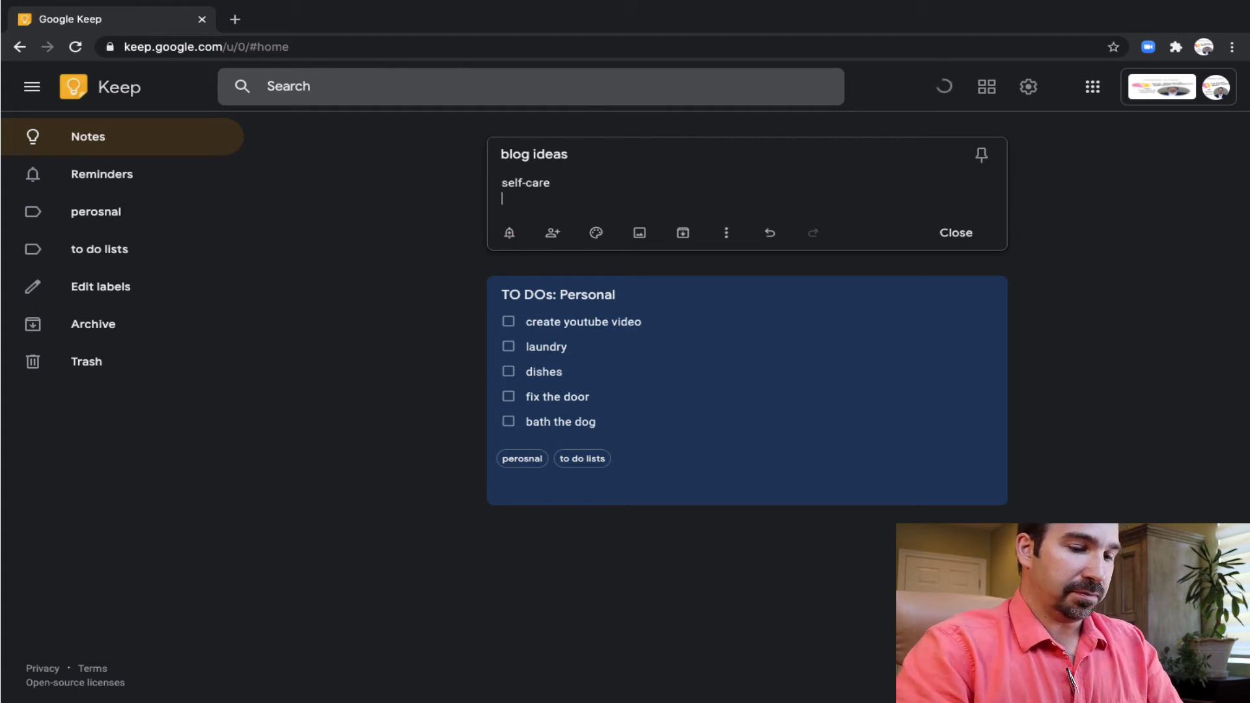
{"action": "type", "text": "pr"}
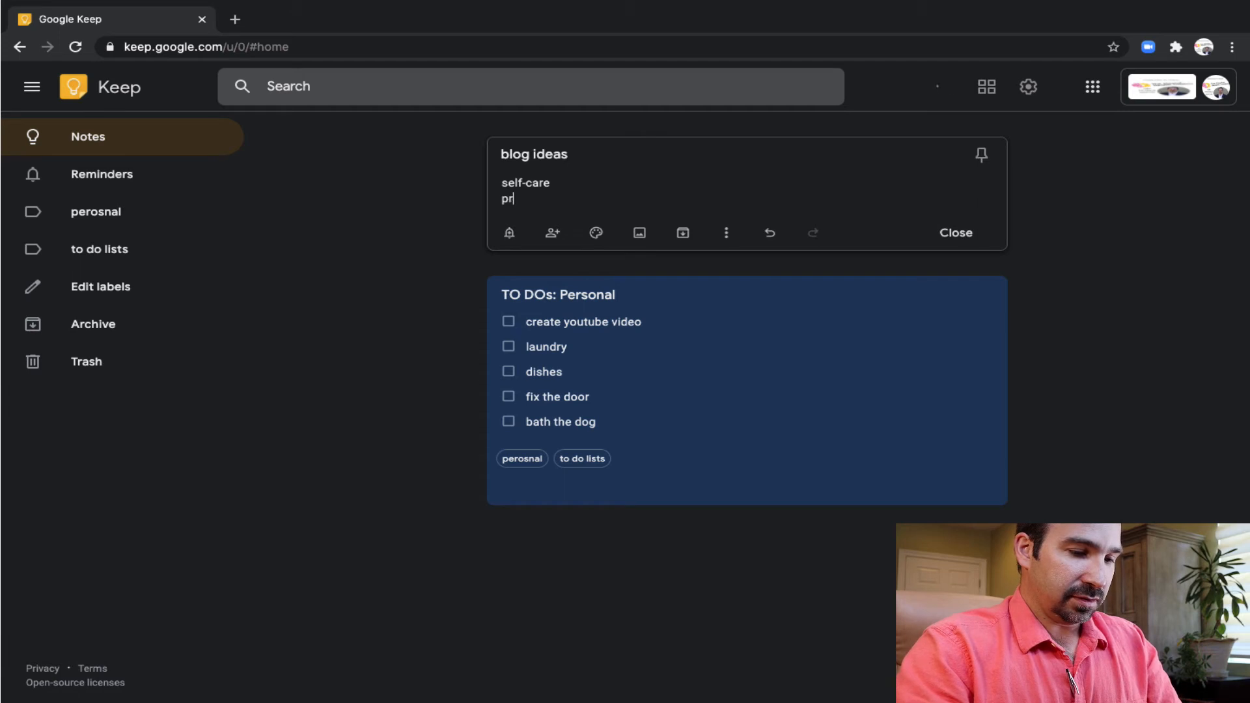
{"action": "type", "text": "oductivity"}
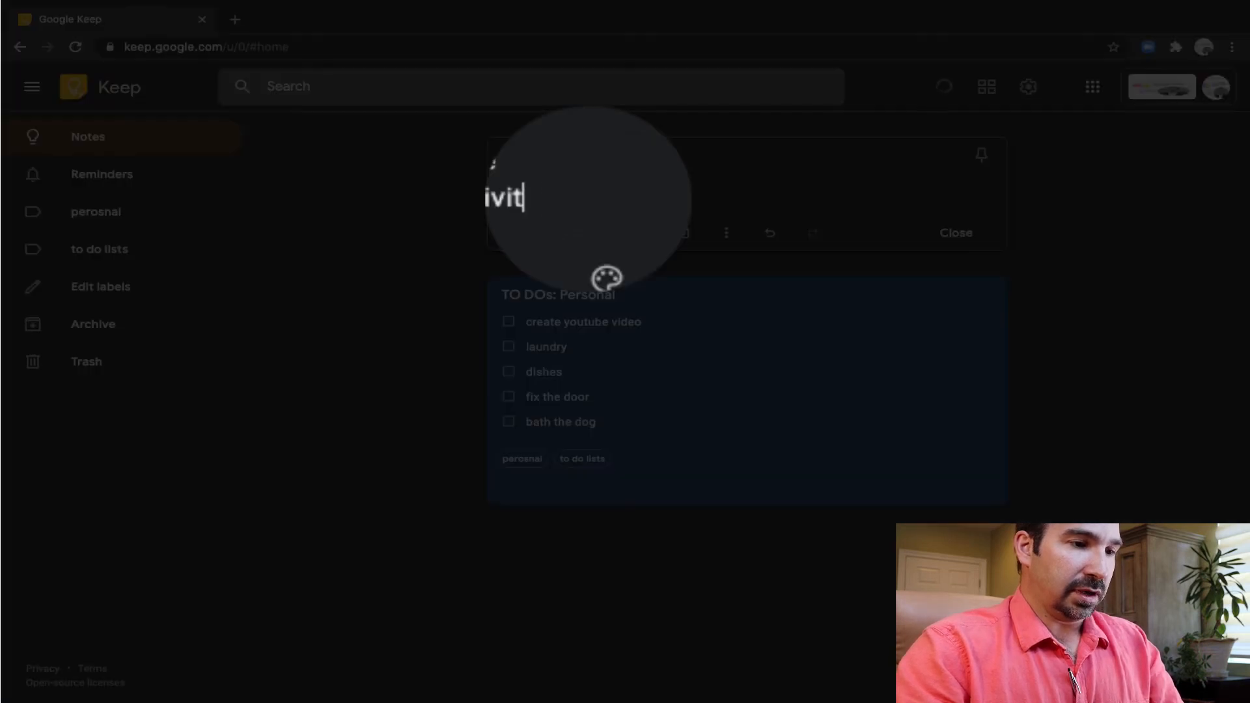
{"action": "key", "text": "Return"}
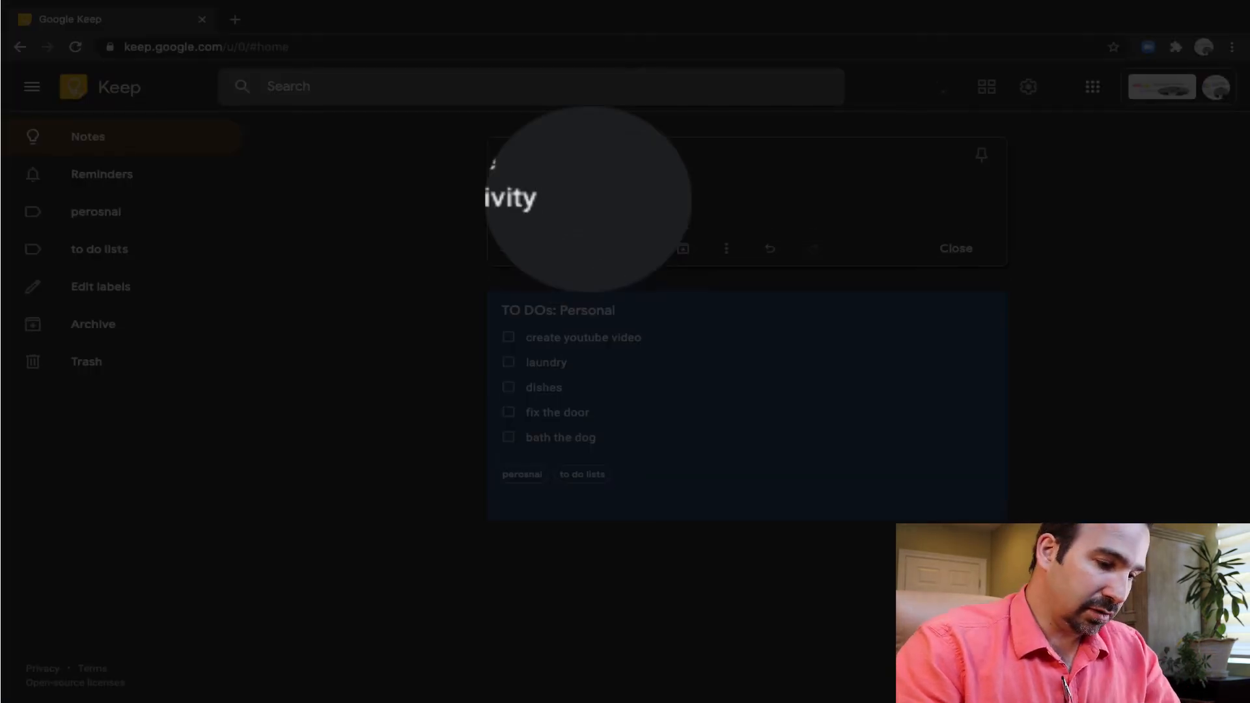
{"action": "type", "text": "travel"}
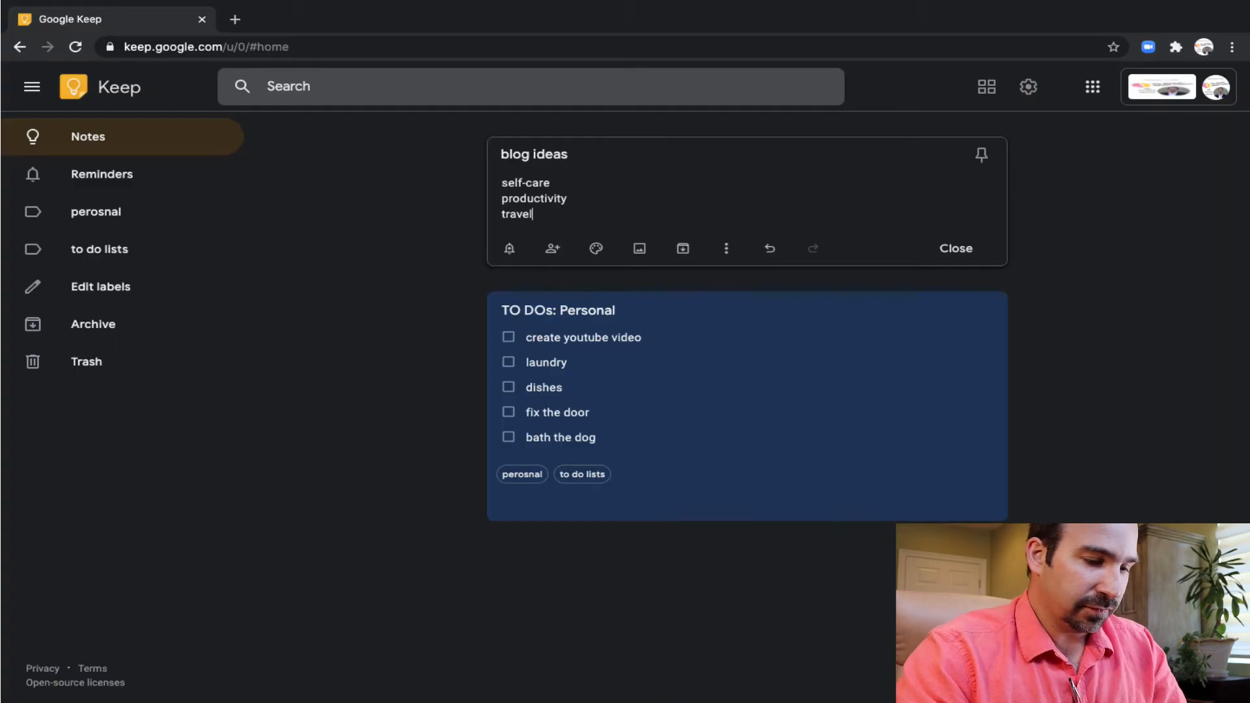
{"action": "key", "text": "Return"}
{"action": "type", "text": "food"}
{"action": "key", "text": "Return"}
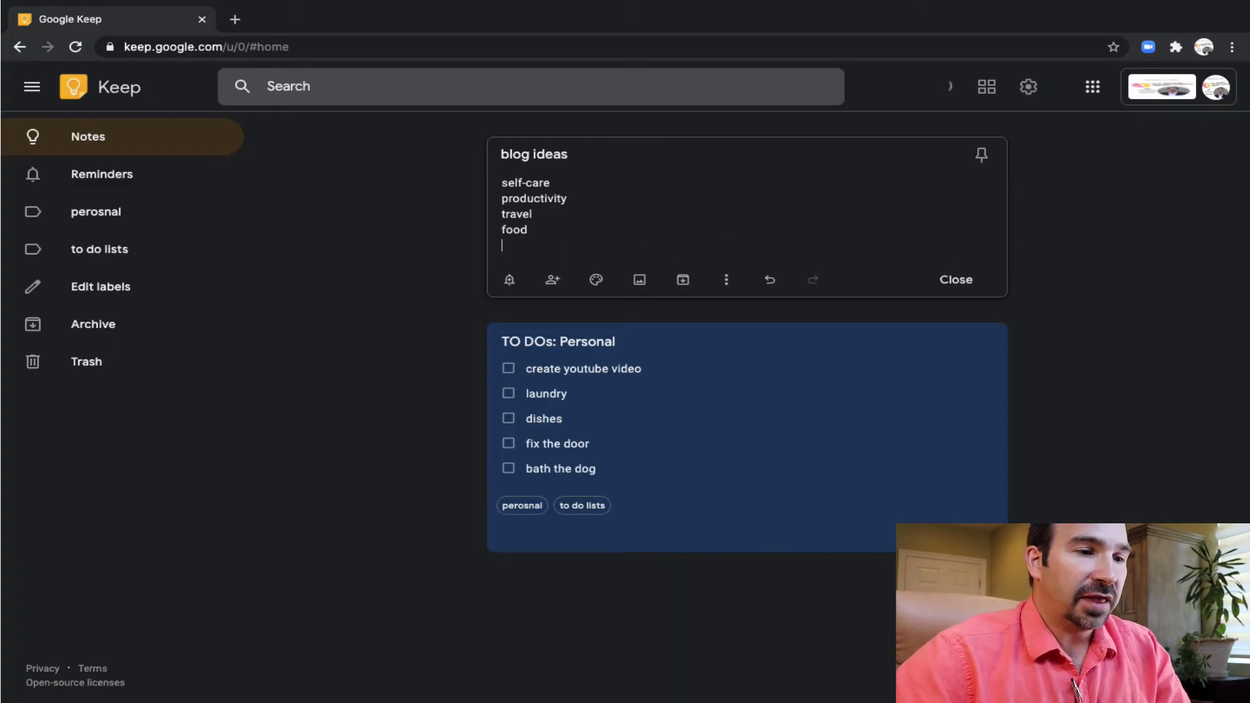
Colour the "blog ideas" note yellow and give it a new label named "blog ideas"
{"action": "mouse_move", "coordinate": [594, 287]}
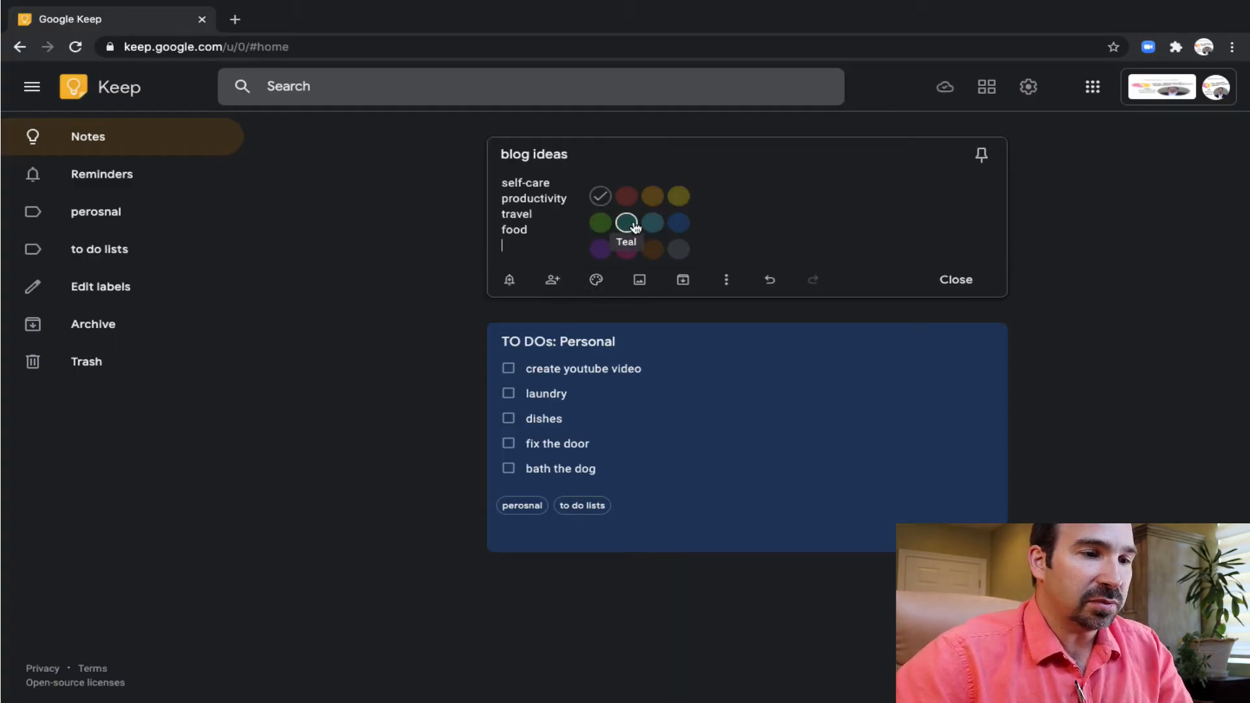
{"action": "left_click", "coordinate": [680, 197]}
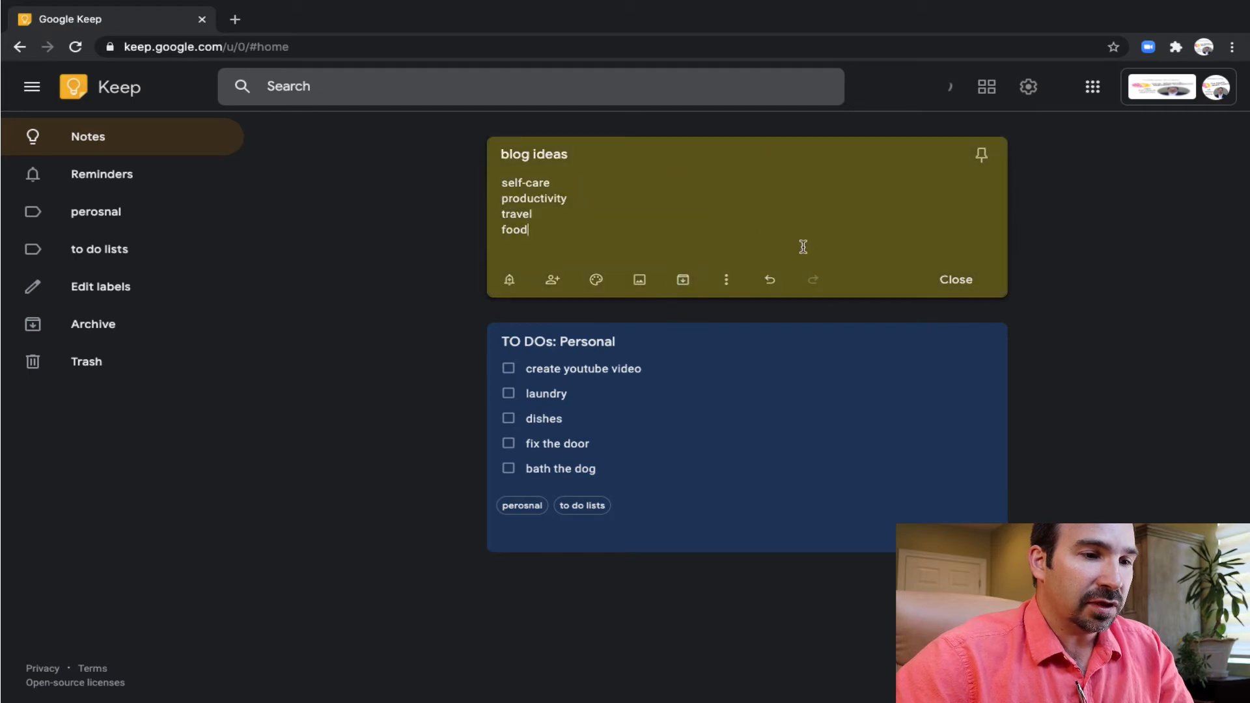
{"action": "left_click", "coordinate": [726, 282]}
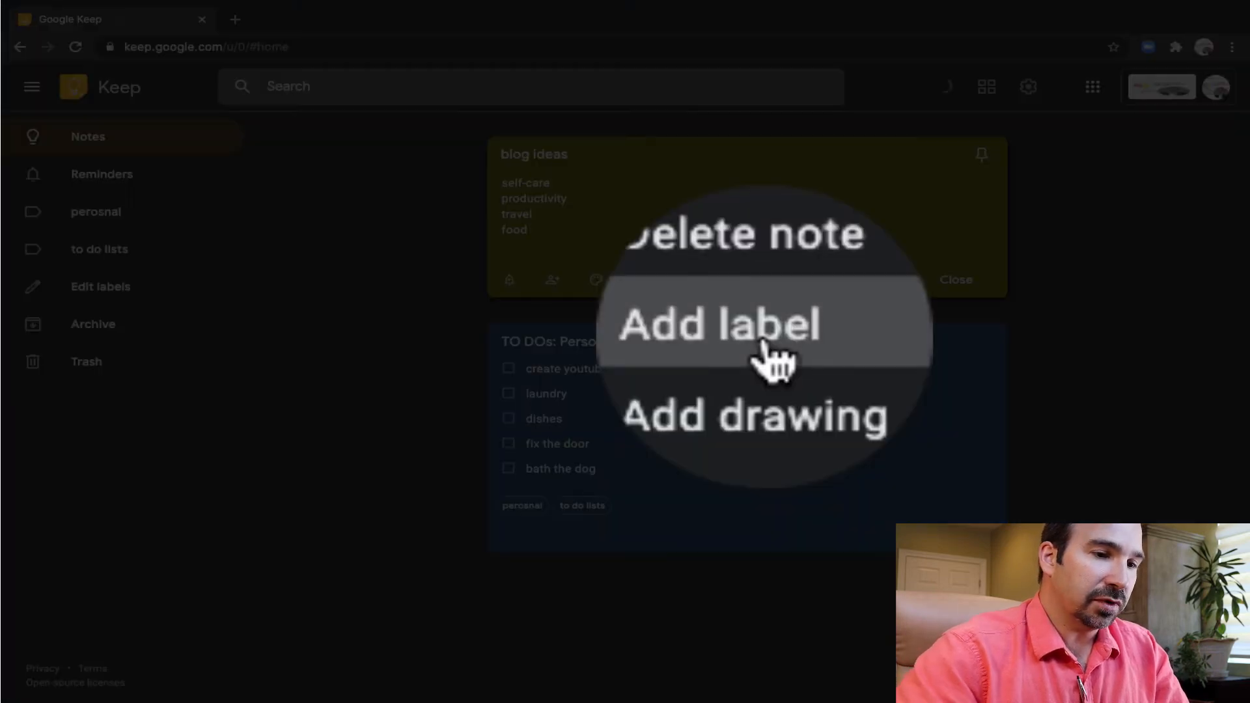
{"action": "left_click", "coordinate": [750, 329]}
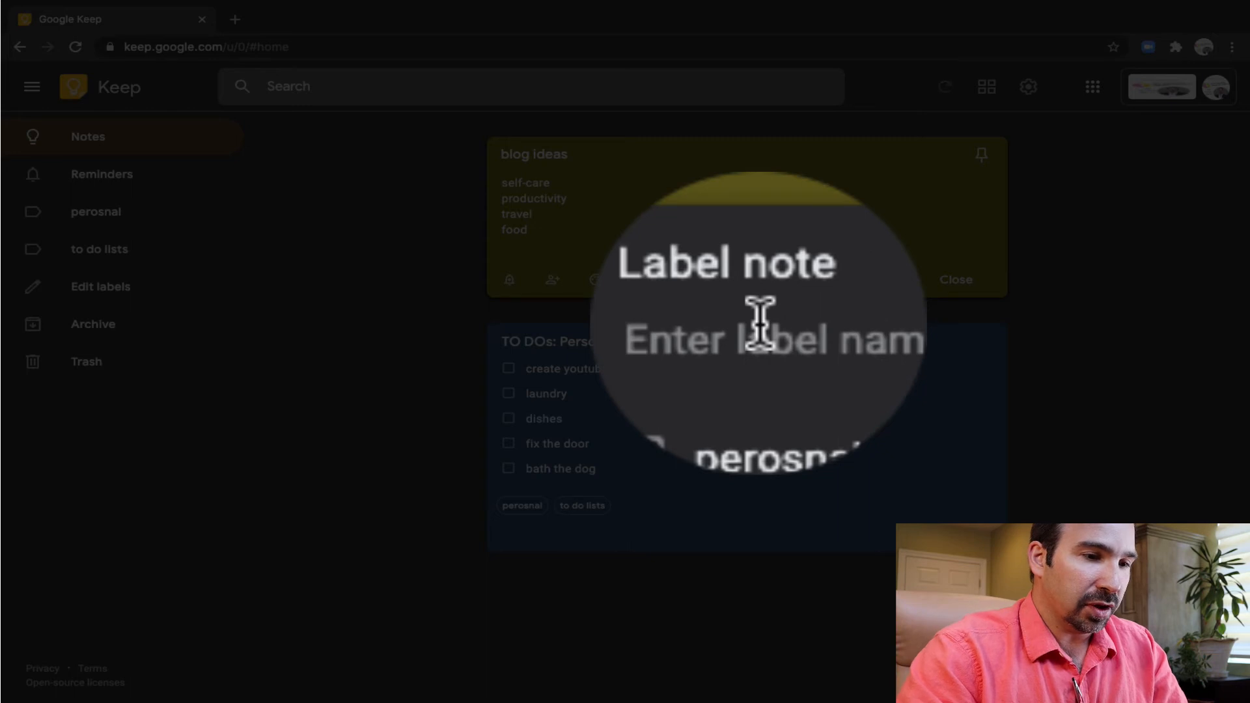
{"action": "type", "text": "blog ideas"}
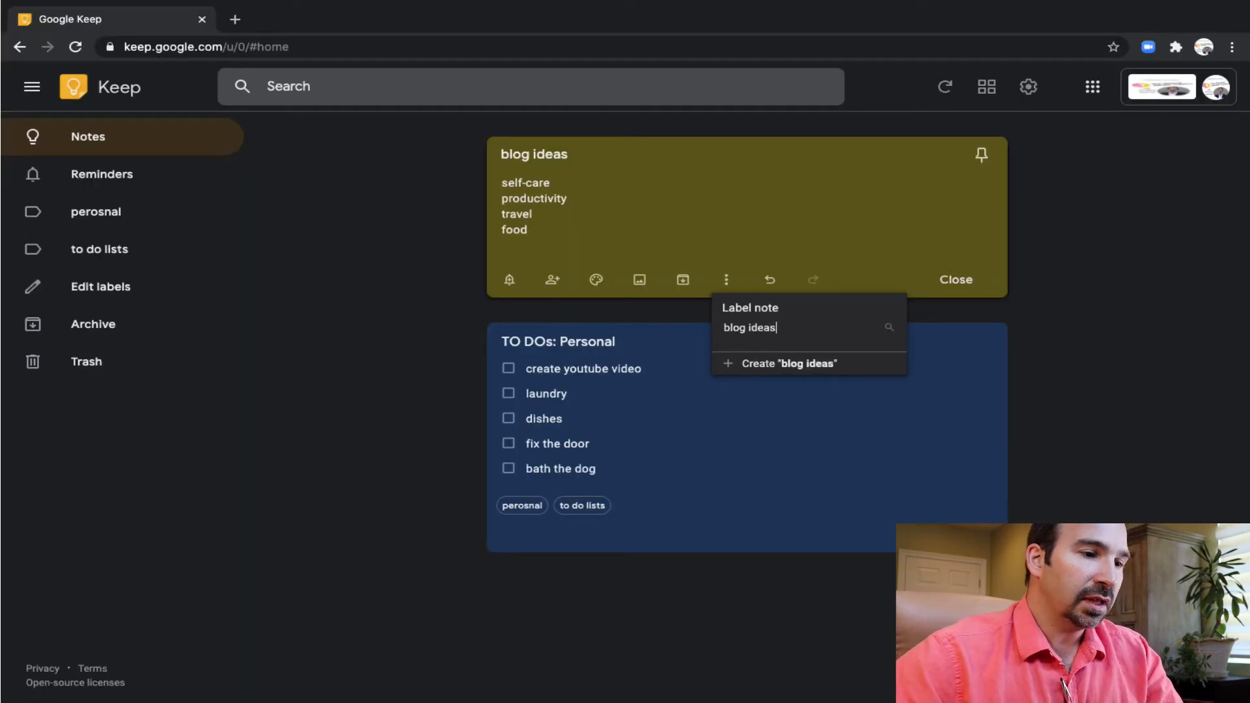
{"action": "key", "text": "Return"}
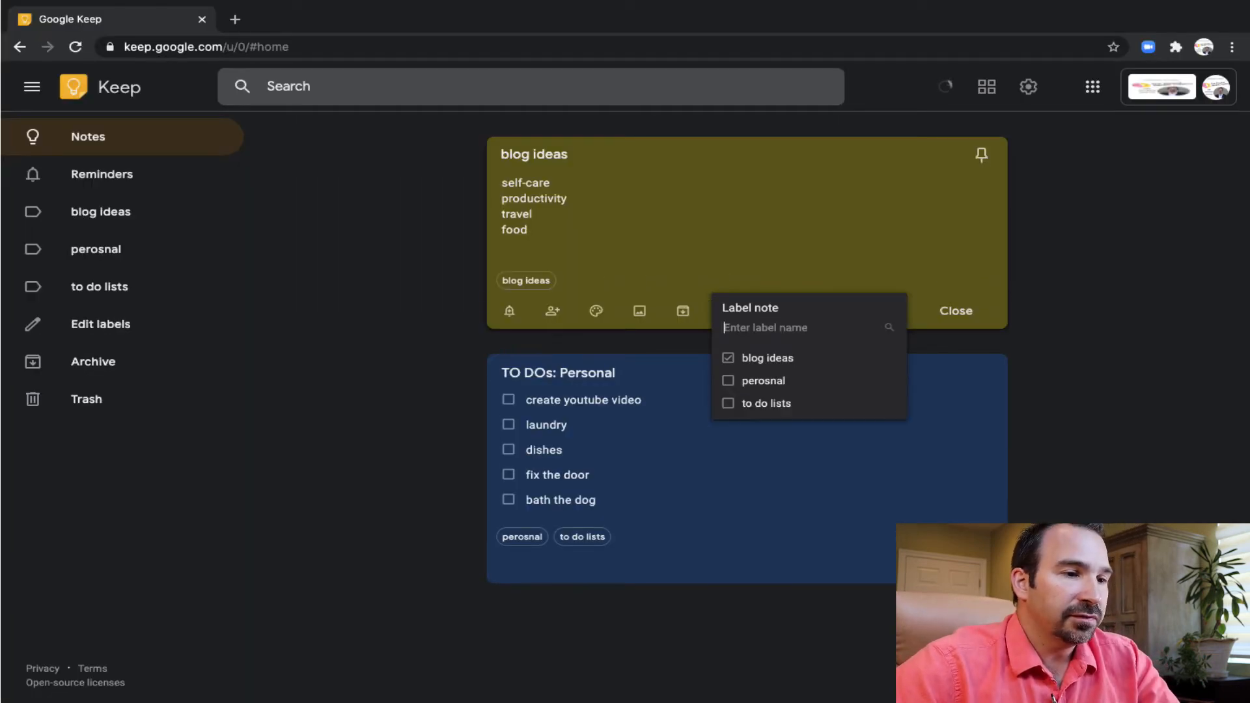
Close the "blog ideas" note and pin the "TO DOs: Personal" note
{"action": "left_click", "coordinate": [465, 328]}
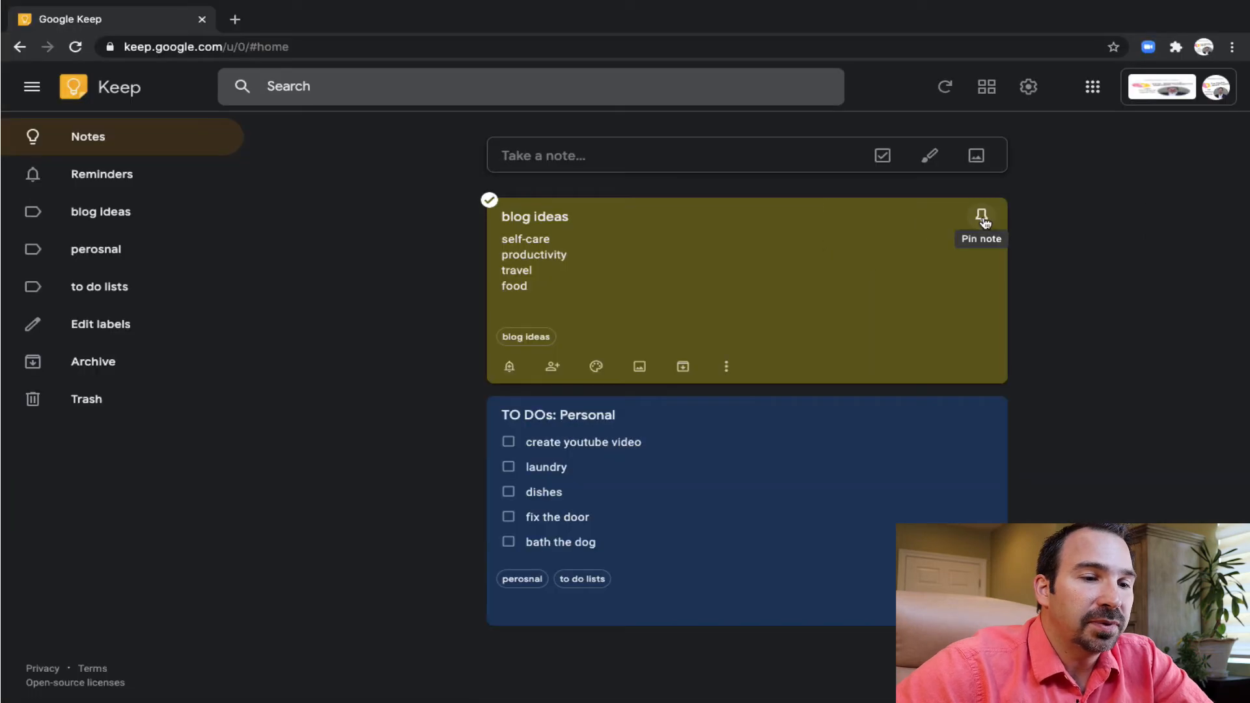
{"action": "left_click", "coordinate": [980, 415]}
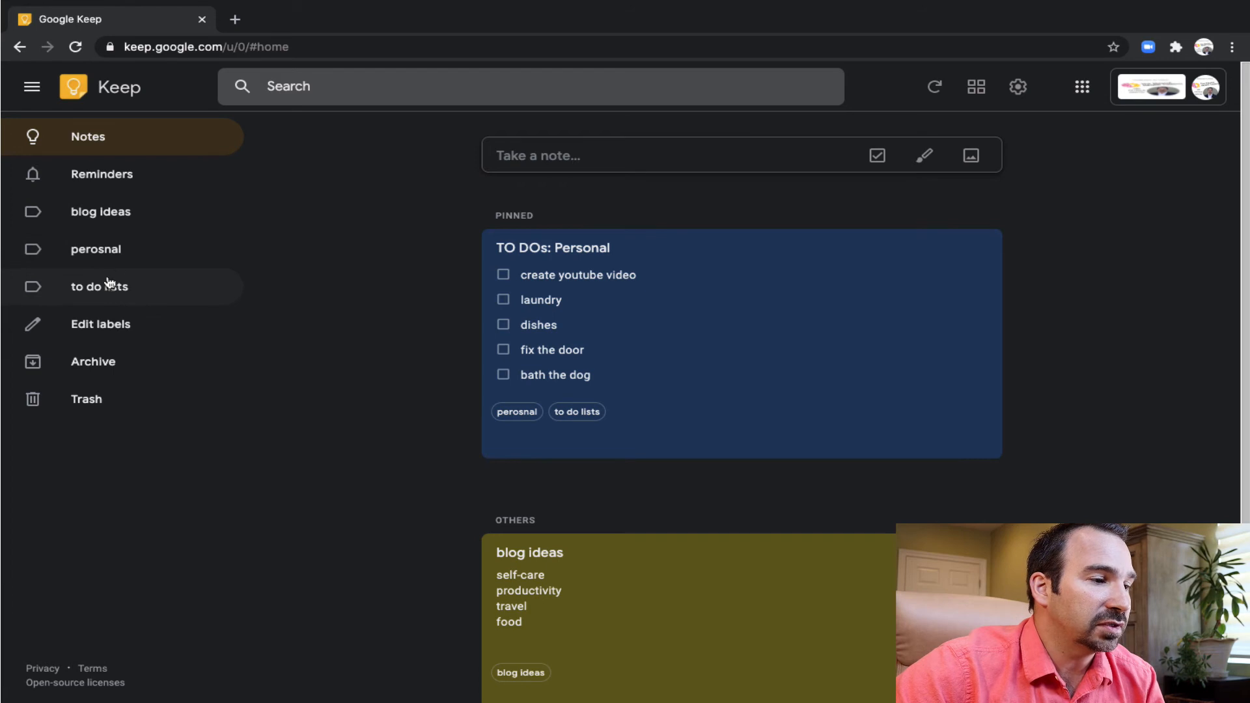
View the notes under the labels "blog ideas", "perosnal" and "to do lists" in turn, ending on "perosnal"
{"action": "left_click", "coordinate": [109, 218]}
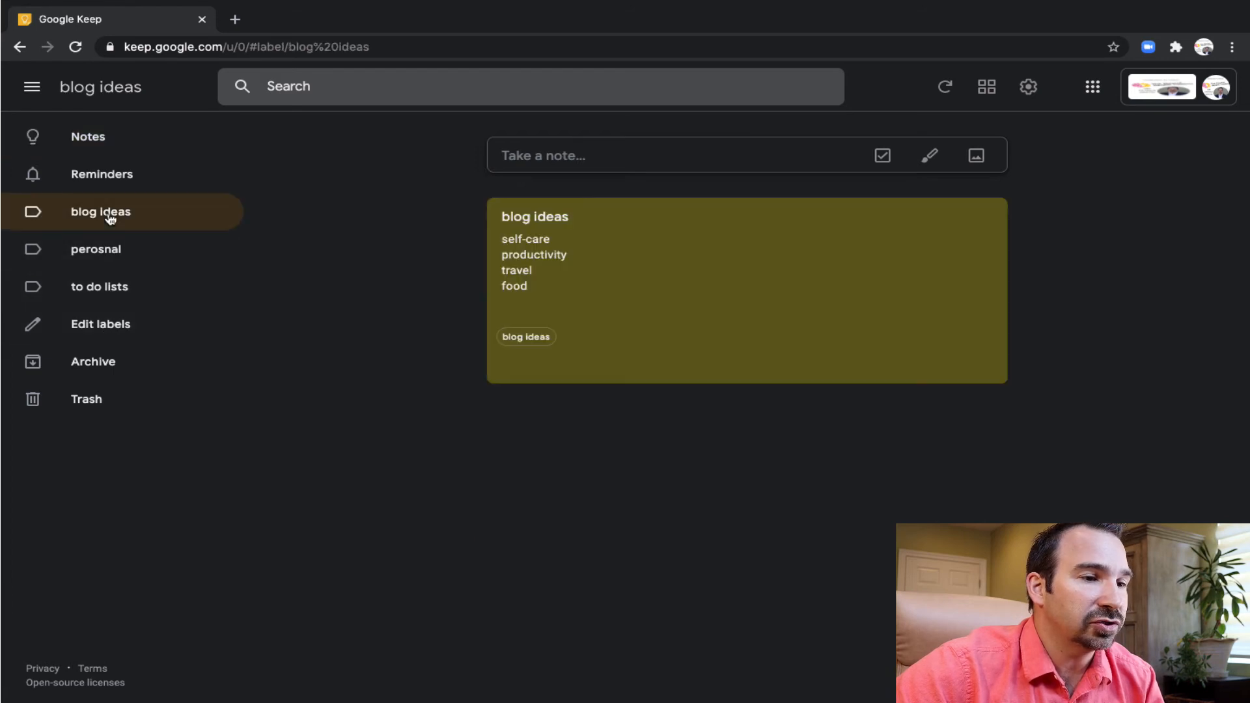
{"action": "left_click", "coordinate": [127, 261]}
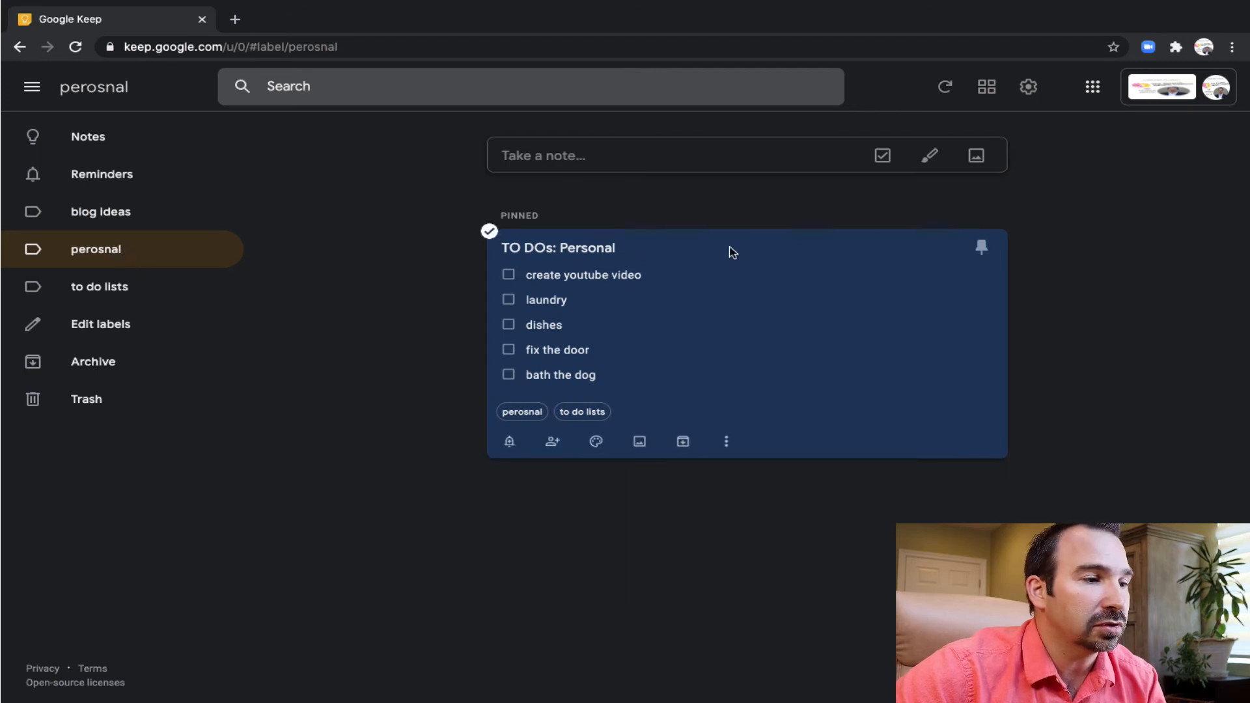
{"action": "left_click", "coordinate": [124, 292]}
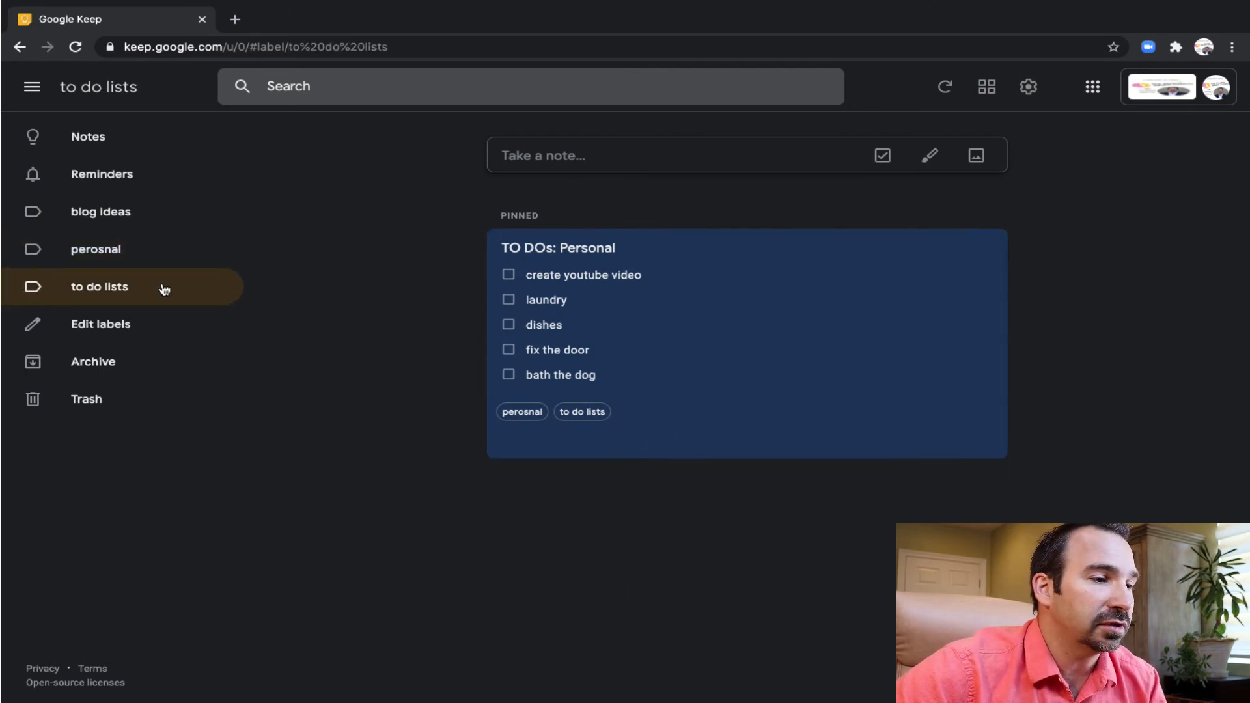
{"action": "left_click", "coordinate": [140, 247]}
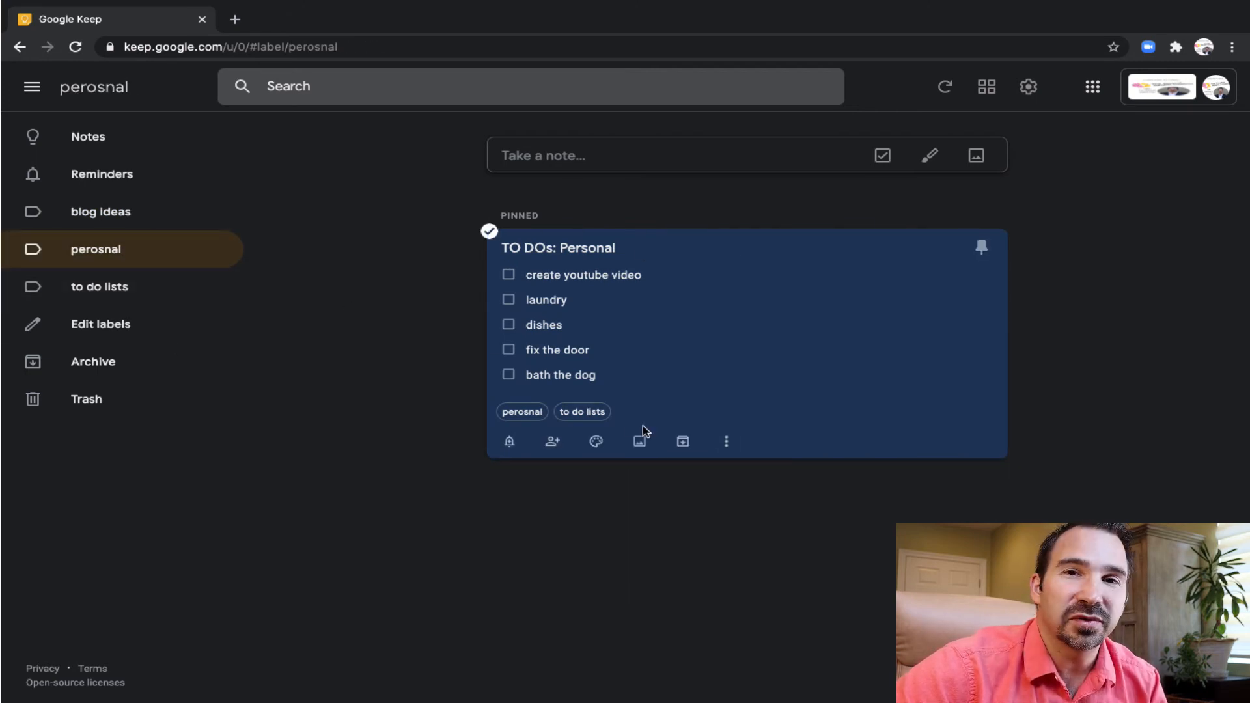